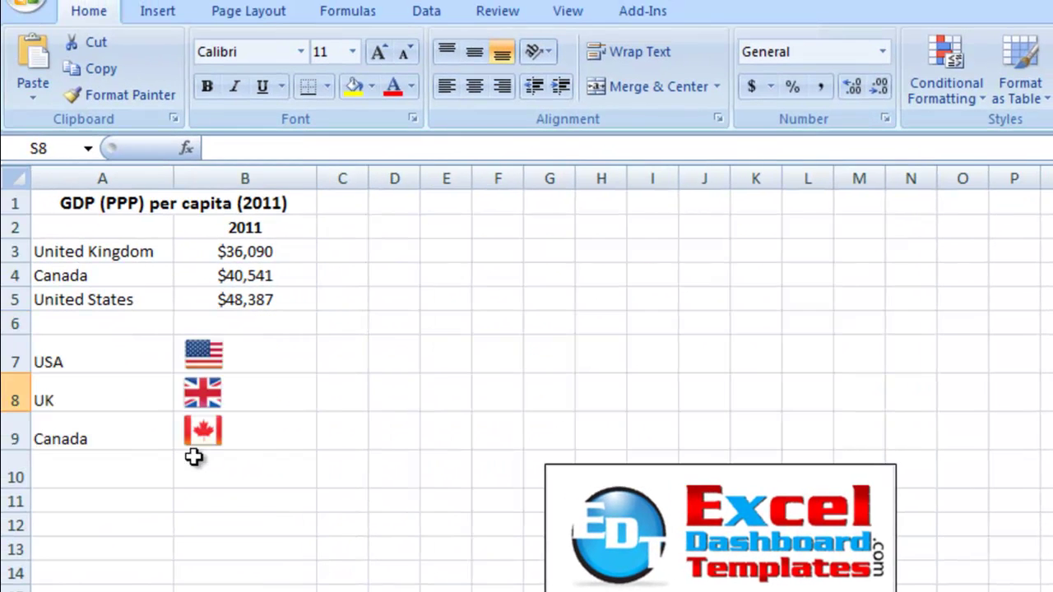
Insert a scatter chart with only markers from the country GDP table in A2:B5.
left_click_drag(107, 226, 218, 288)
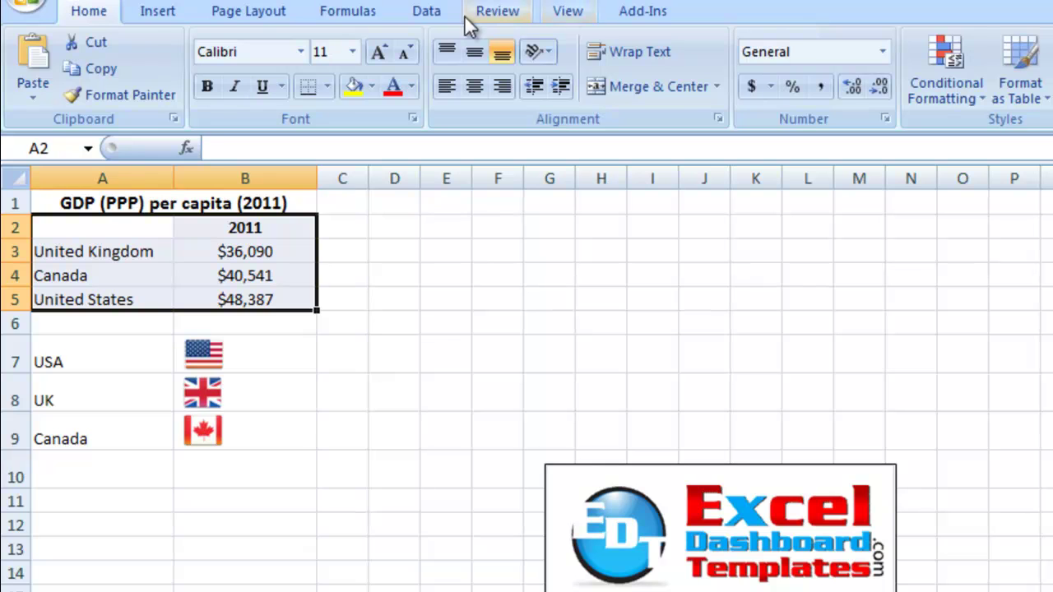
left_click(169, 10)
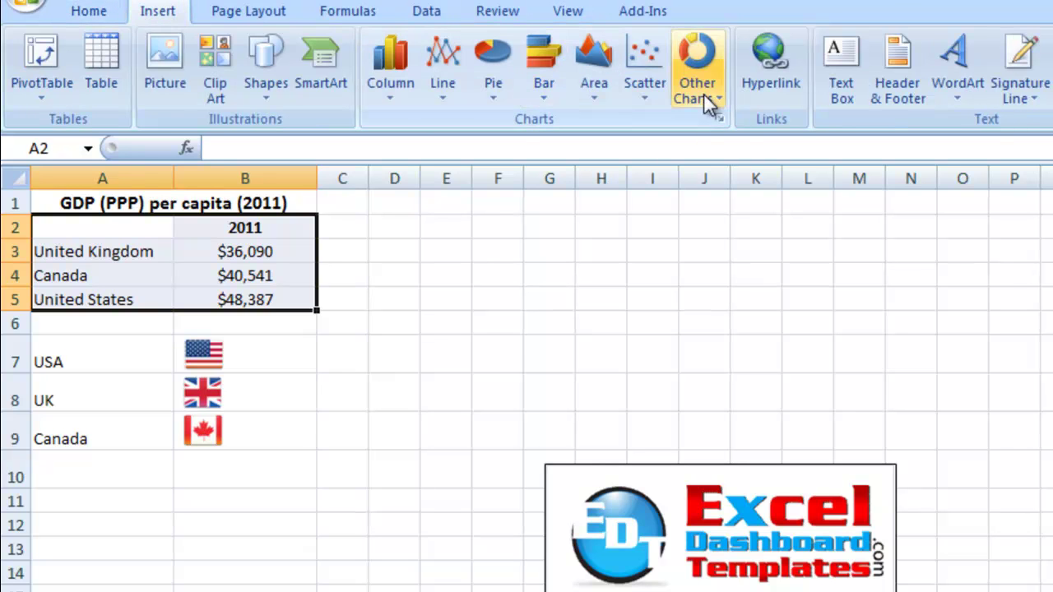
left_click(642, 92)
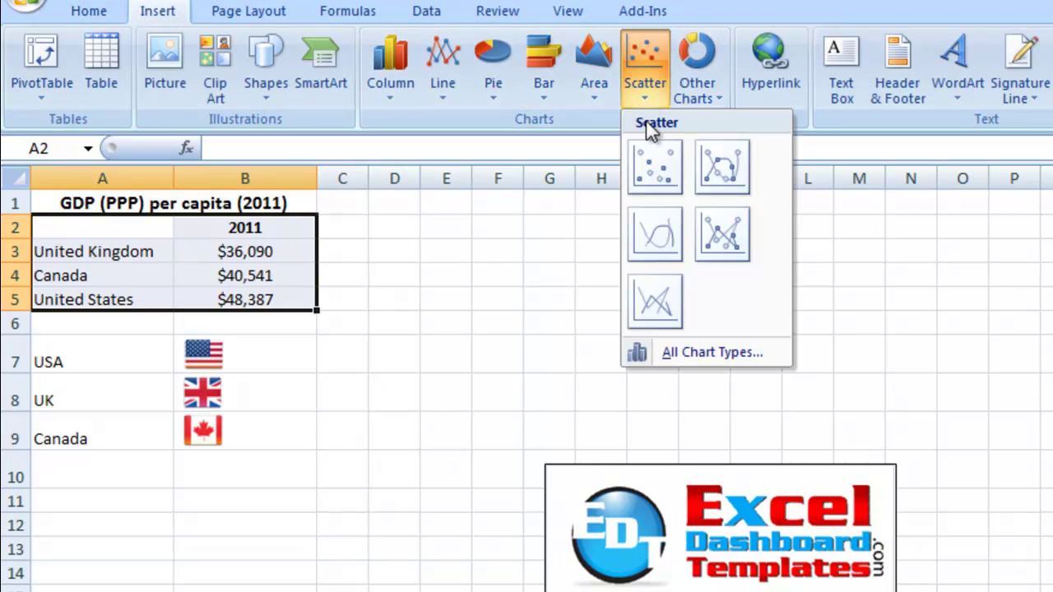
left_click(656, 168)
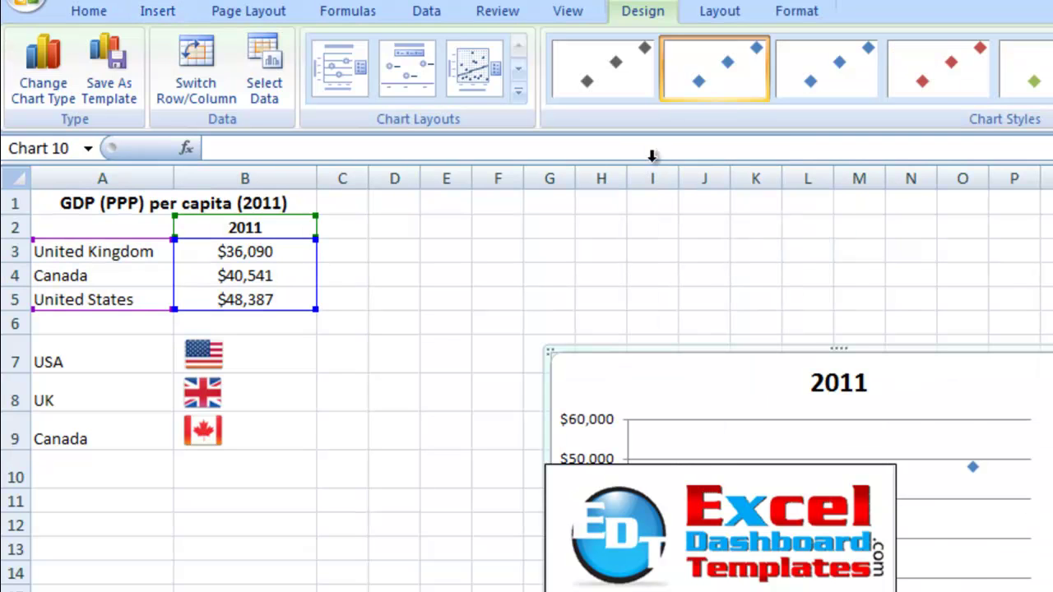
Move the chart beside the data table and delete its horizontal axis and 2011 legend.
left_click_drag(799, 354, 581, 204)
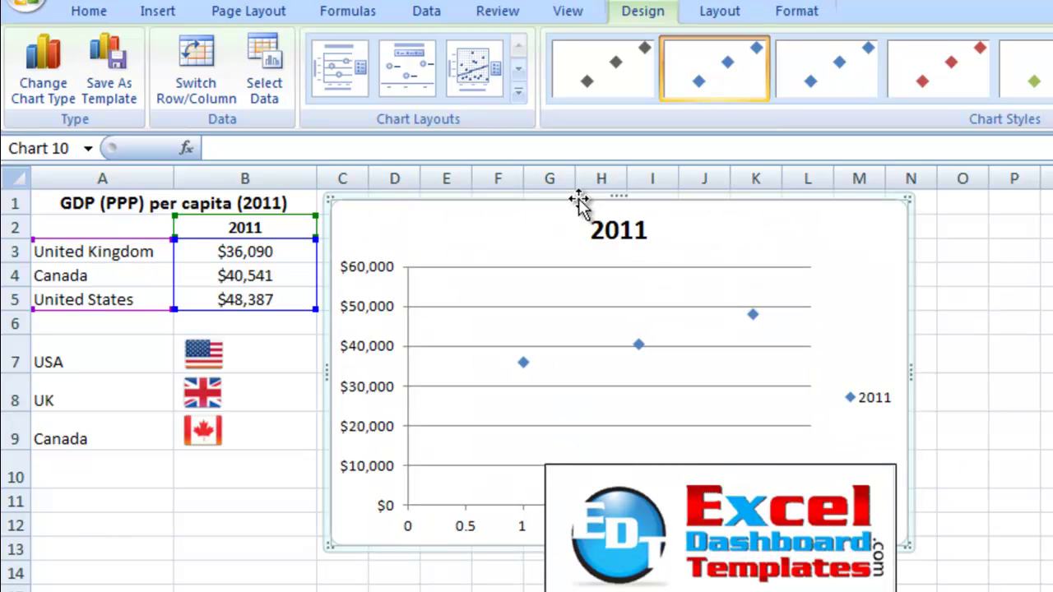
left_click(467, 530)
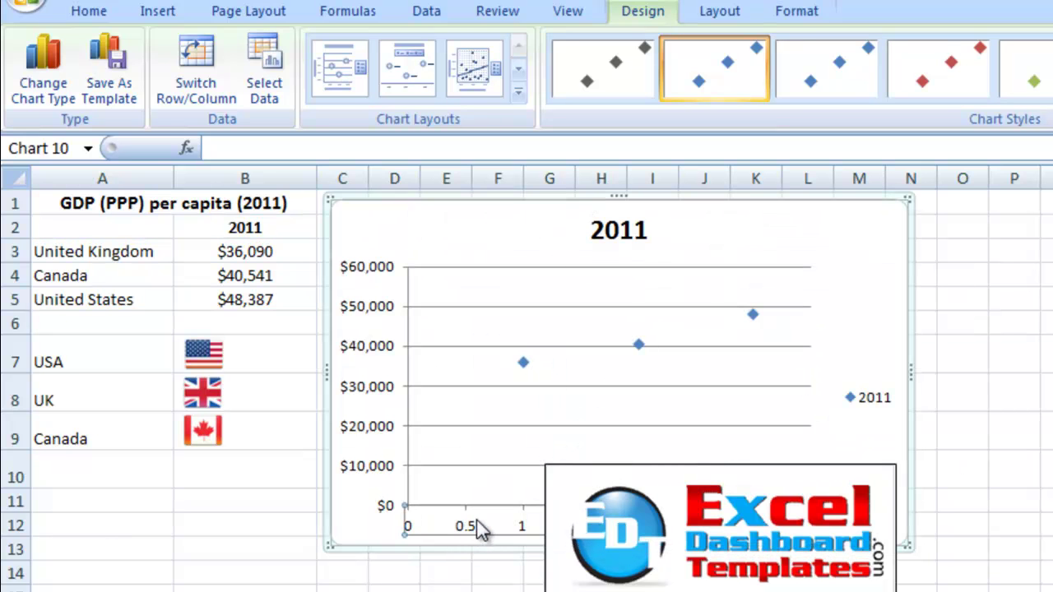
key("Delete")
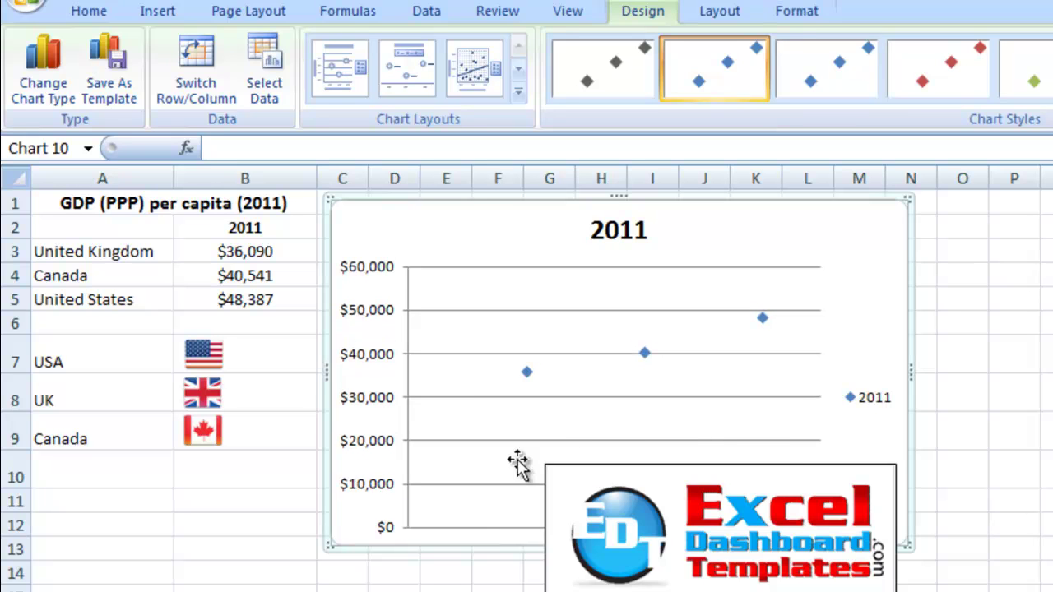
left_click(874, 411)
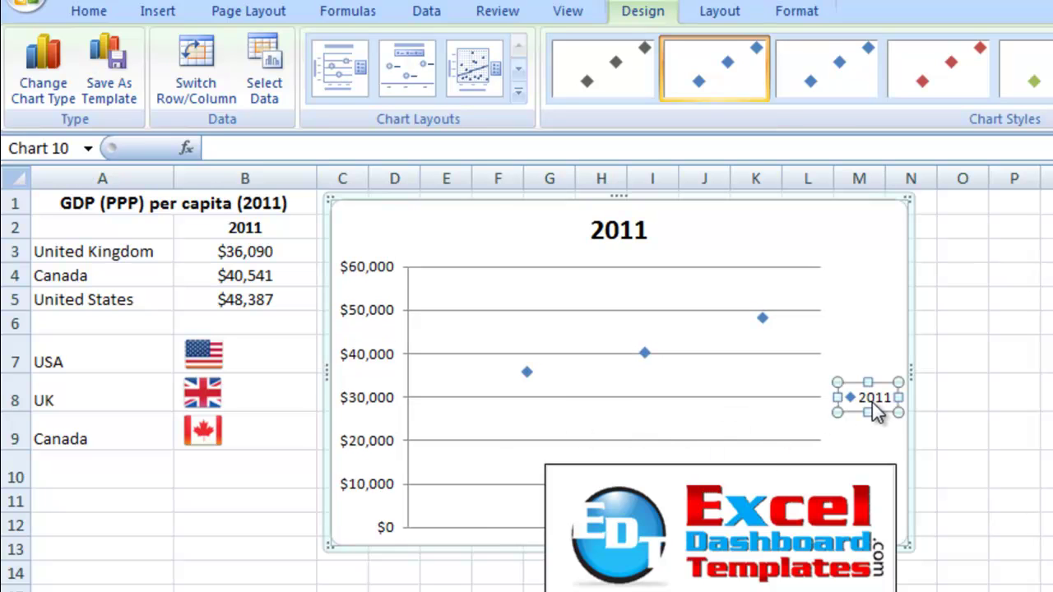
key("Delete")
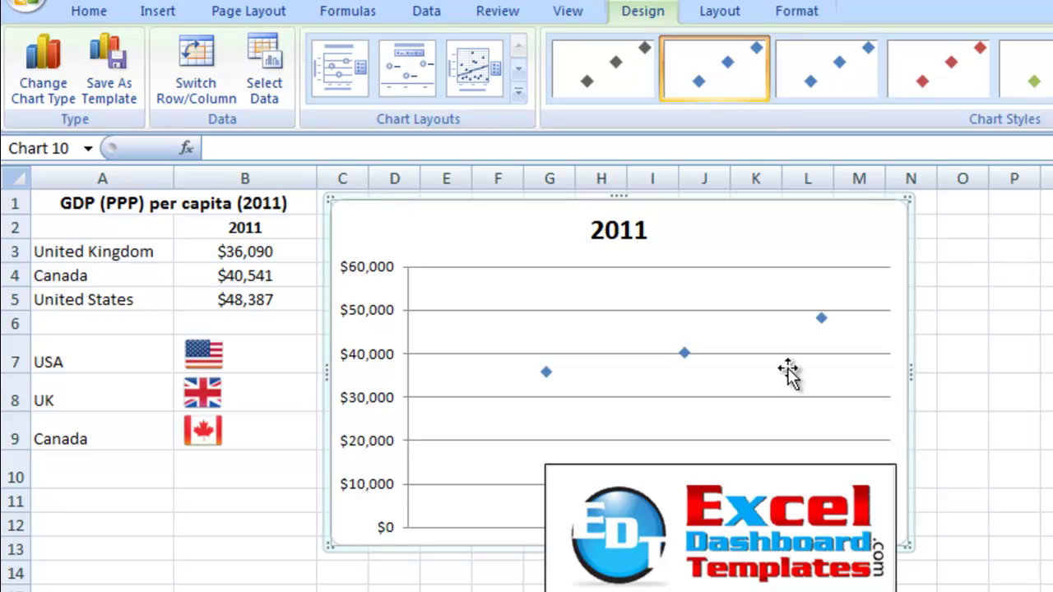
Link the chart title to cell A1 so it reads GDP (PPP) per capita (2011).
left_click(625, 232)
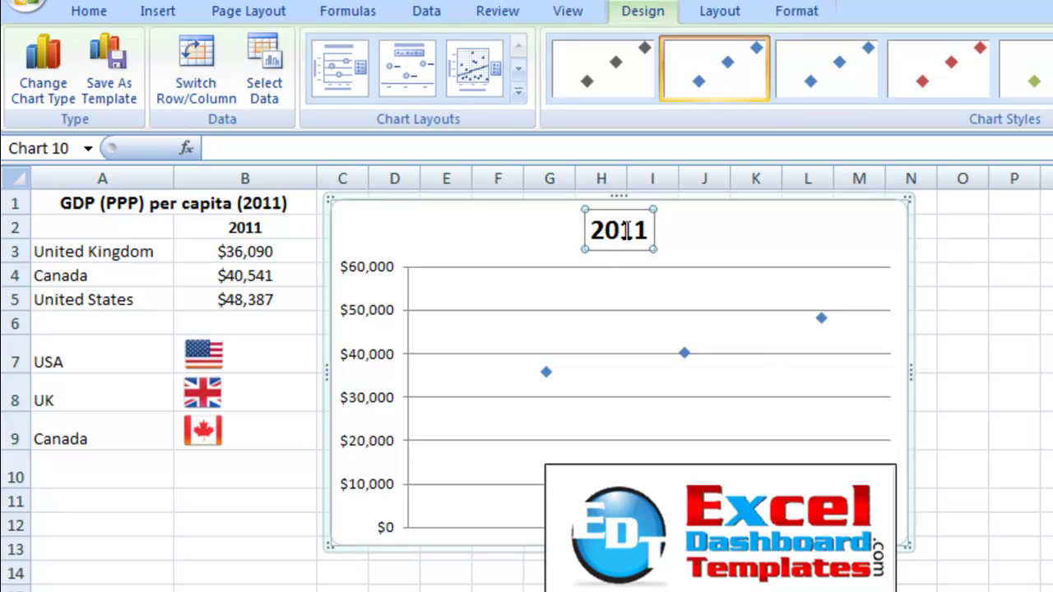
type("=")
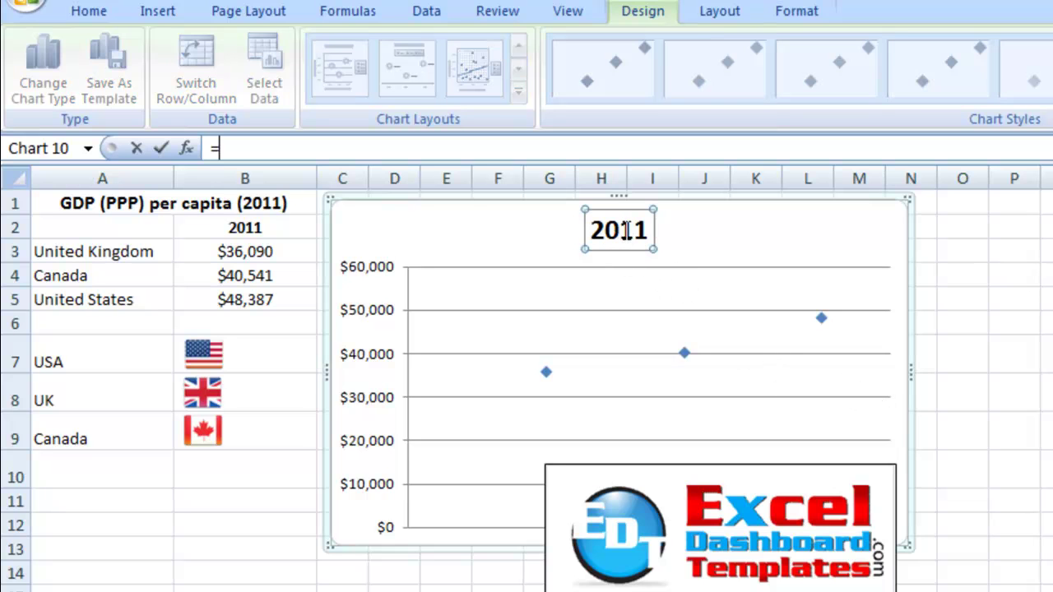
left_click(141, 204)
key("Return")
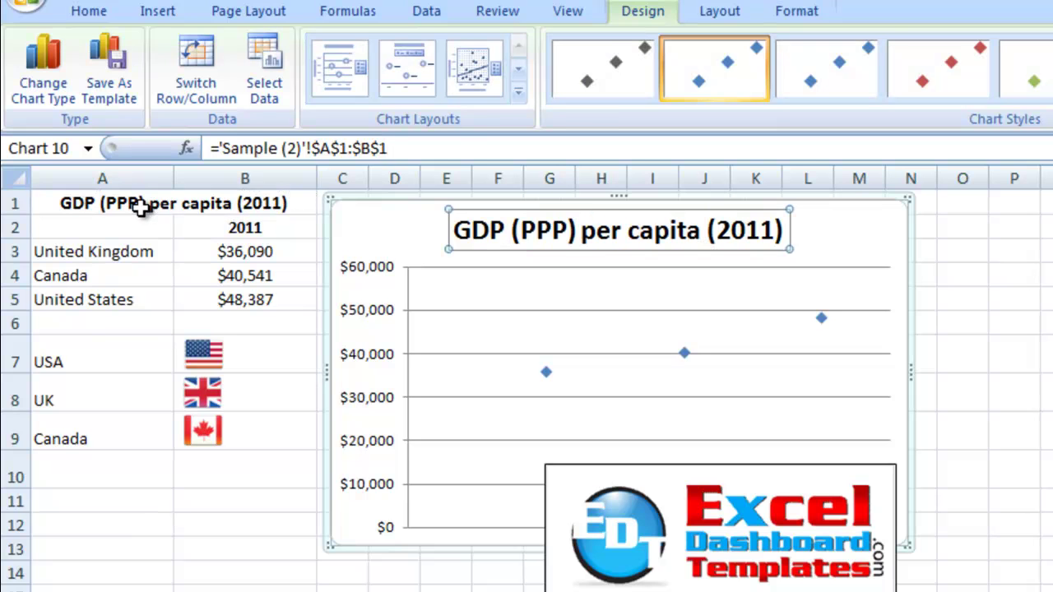
left_click(103, 251)
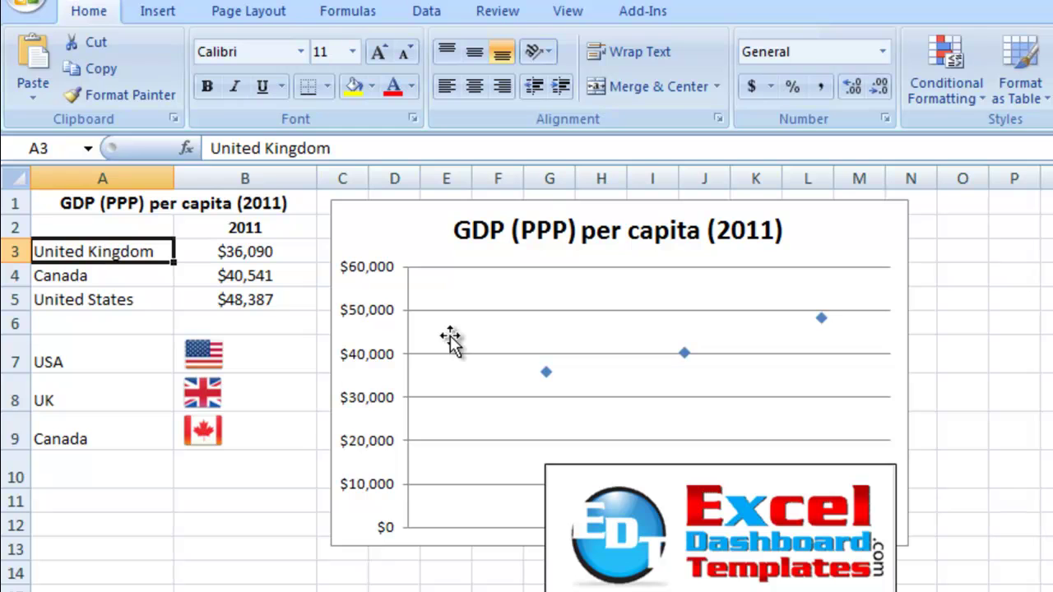
Add data labels positioned above each chart point.
left_click(552, 369)
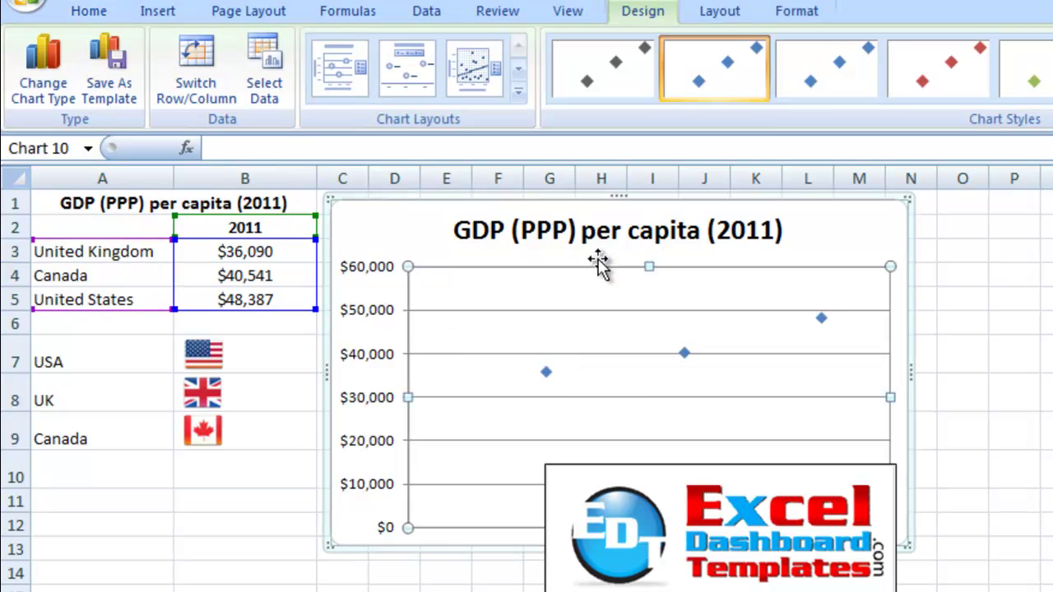
left_click(732, 13)
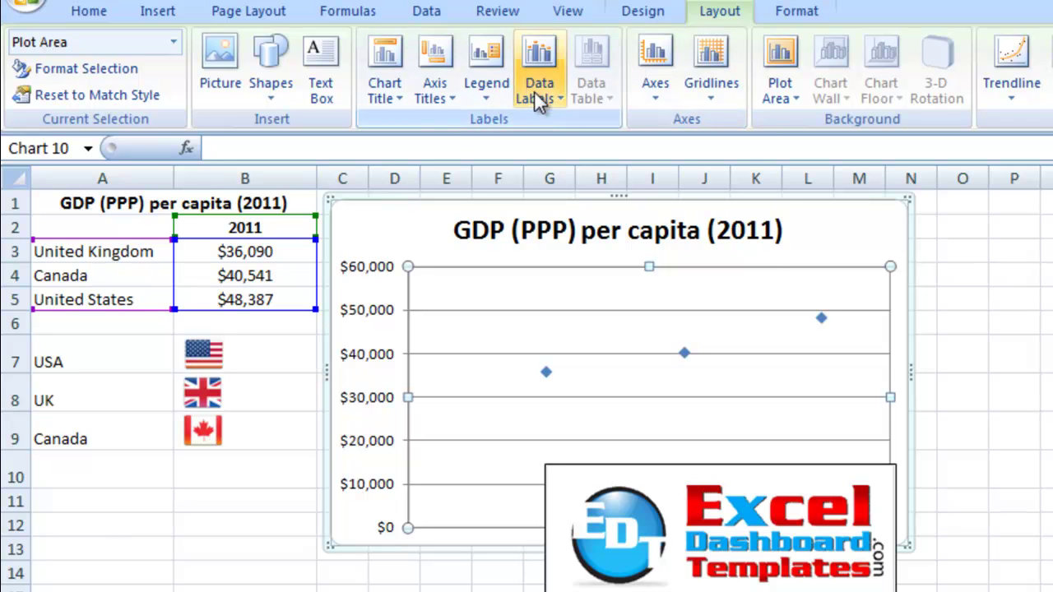
left_click(382, 210)
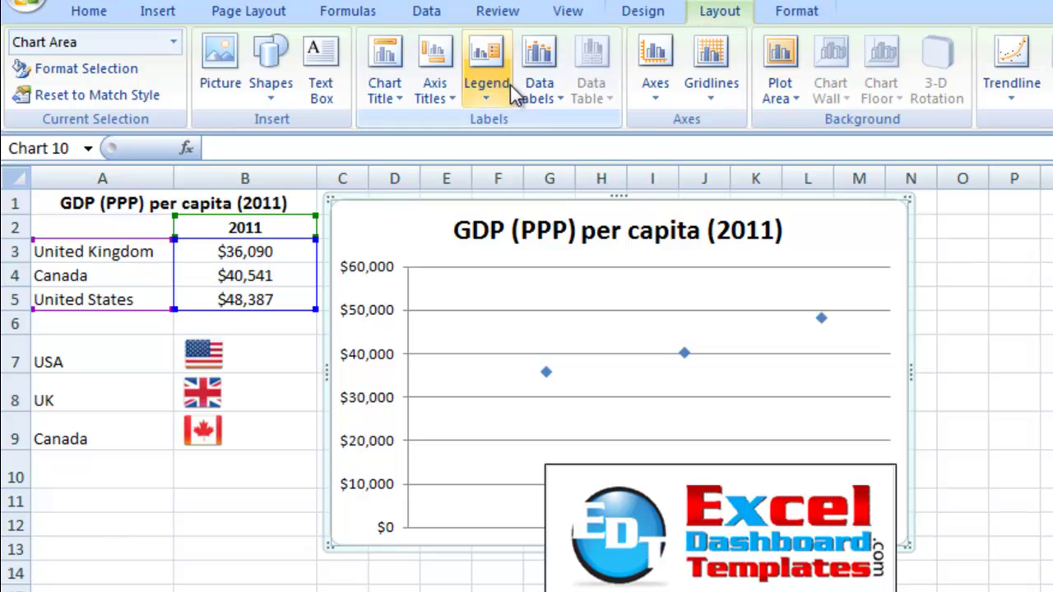
left_click(530, 87)
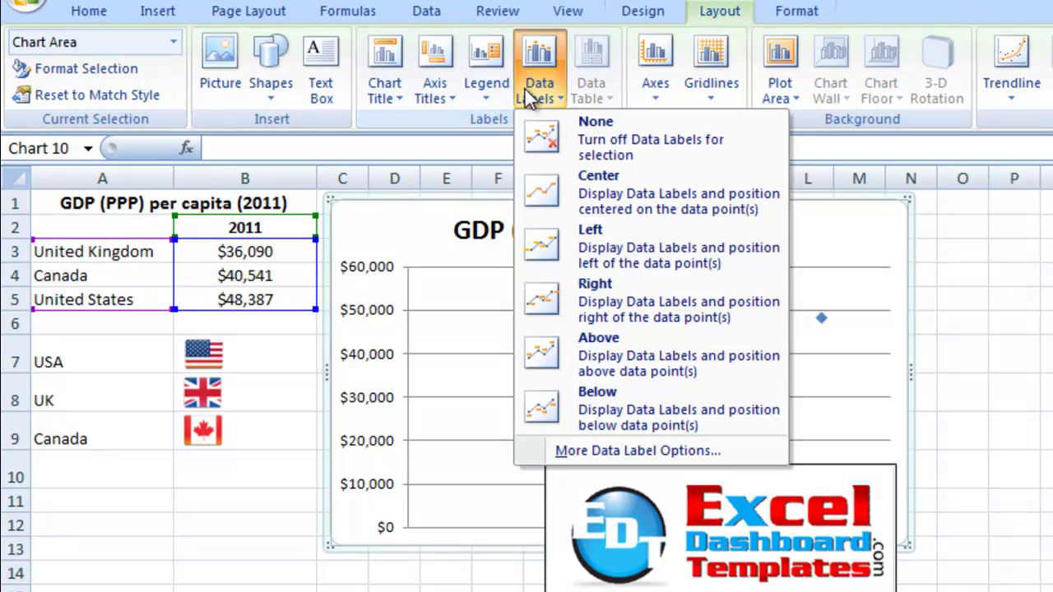
left_click(612, 349)
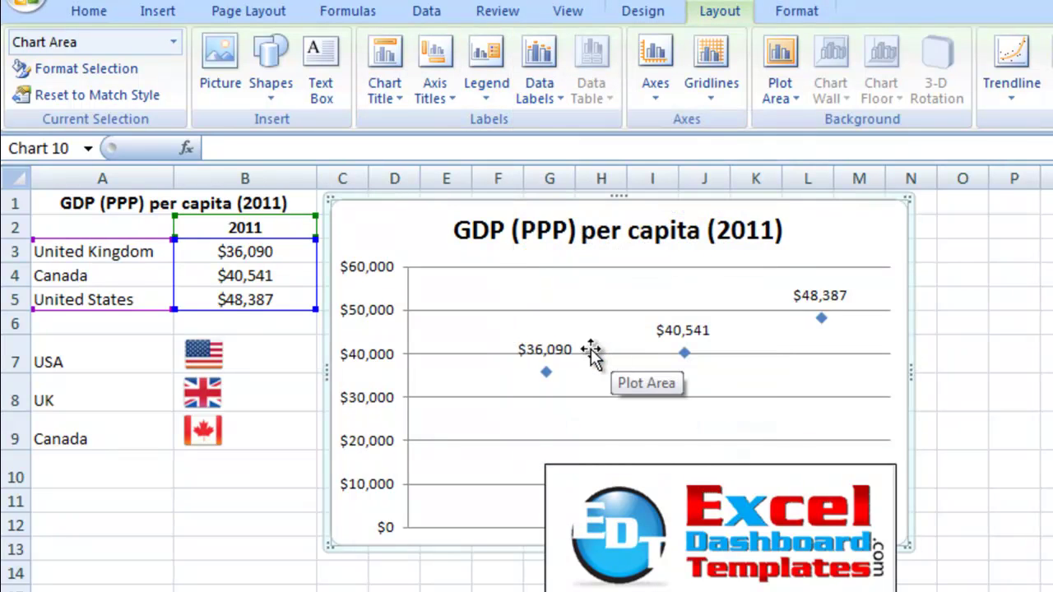
Make the data labels show the country names (X Value) instead of the GDP values.
left_click(568, 352)
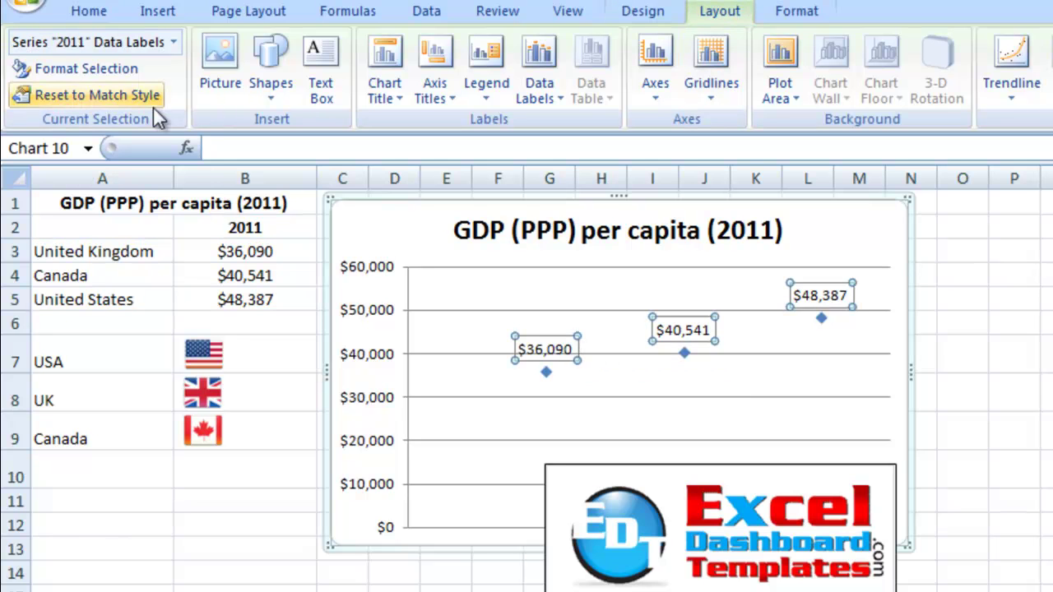
left_click(86, 69)
left_click(745, 229)
left_click(753, 255)
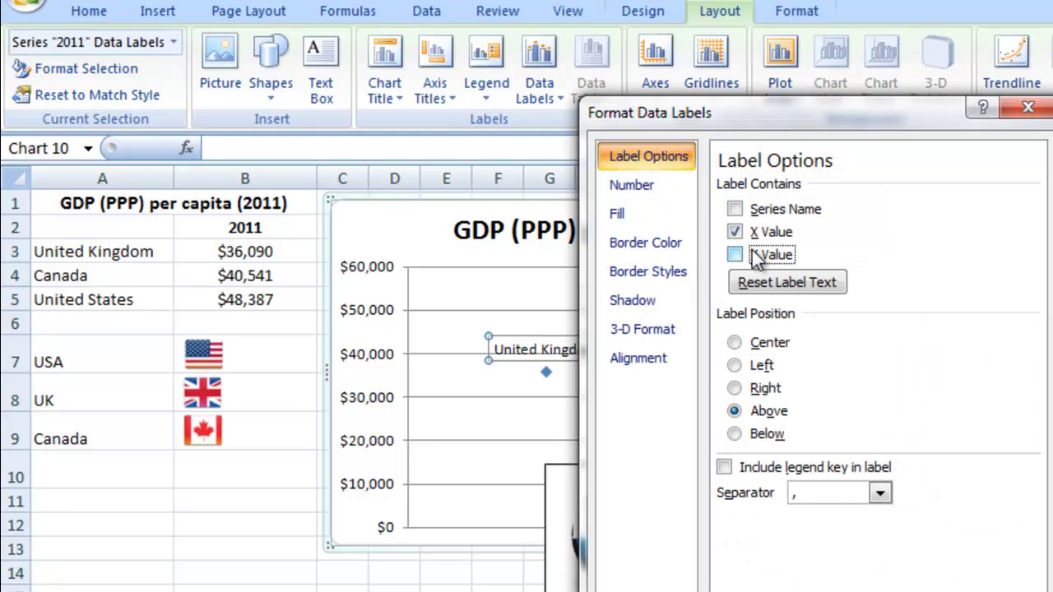
key("Escape")
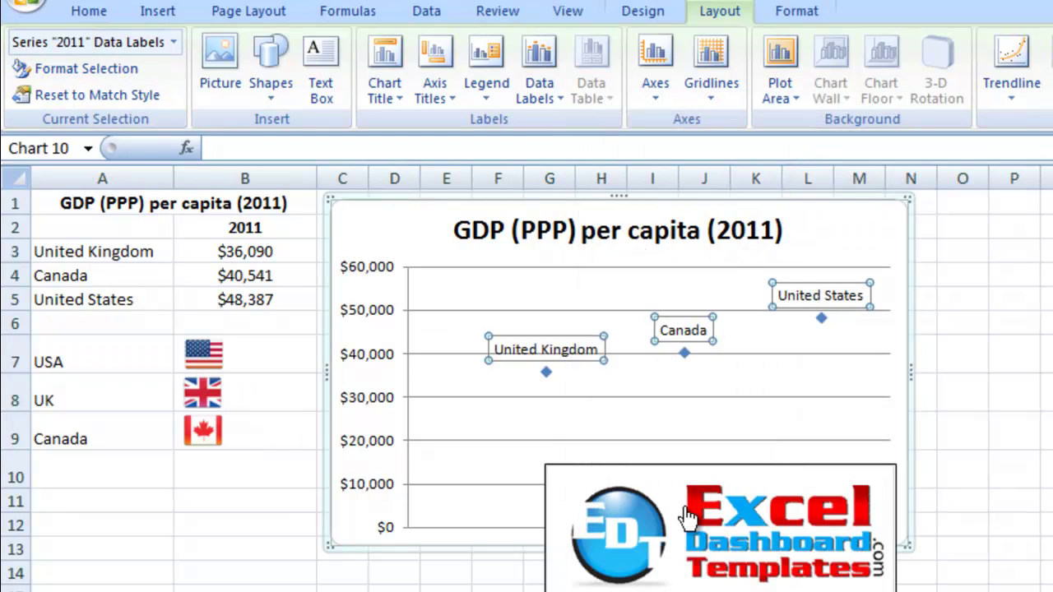
left_click(768, 425)
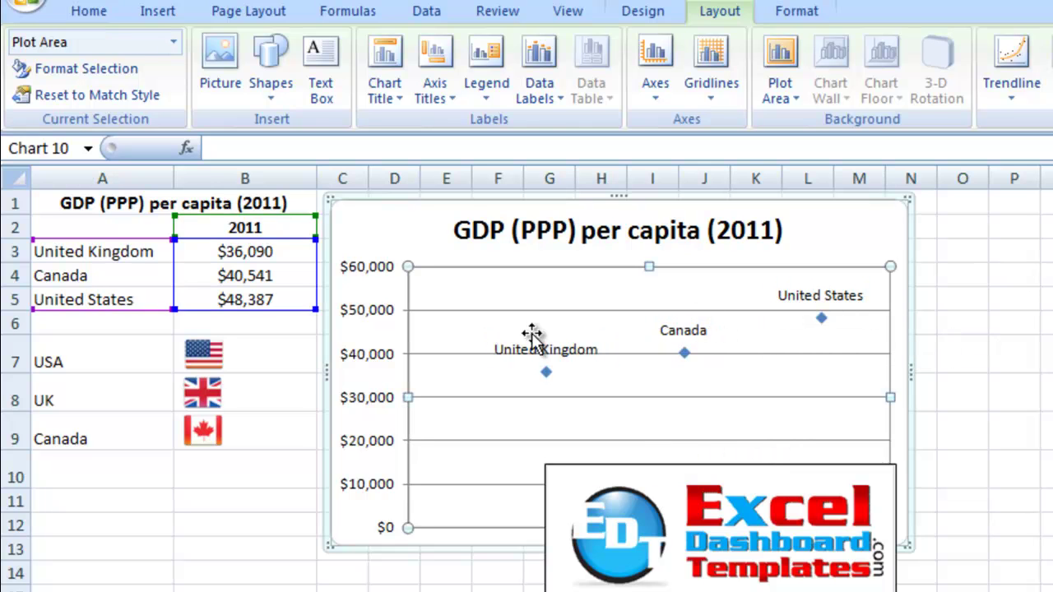
Select the USA, UK and Canada flag pictures in turn and view the picture formatting options.
left_click(212, 360)
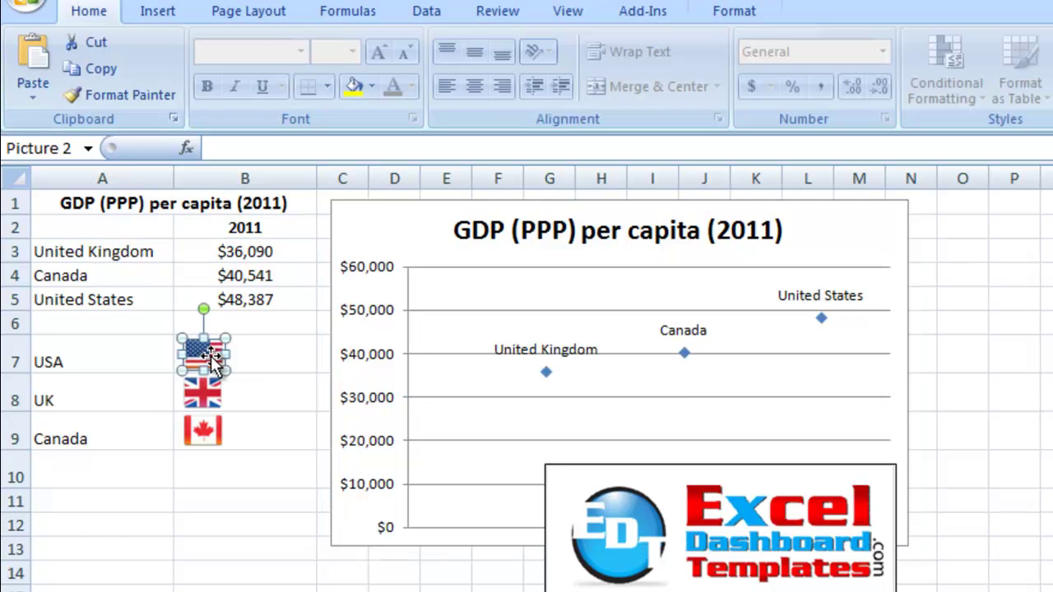
left_click(206, 393)
left_click(205, 428)
left_click(247, 433)
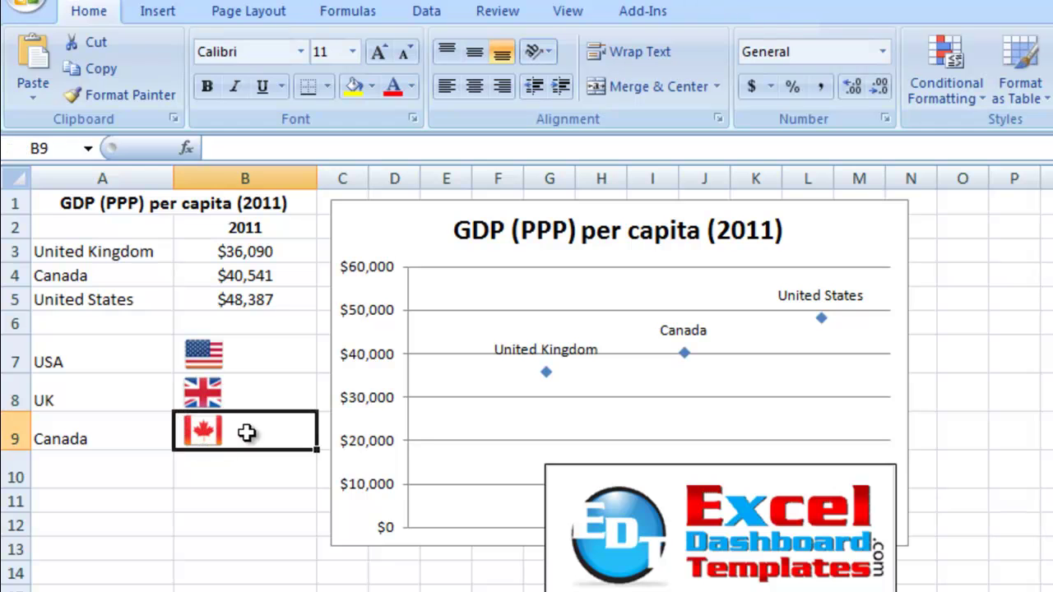
left_click(213, 361)
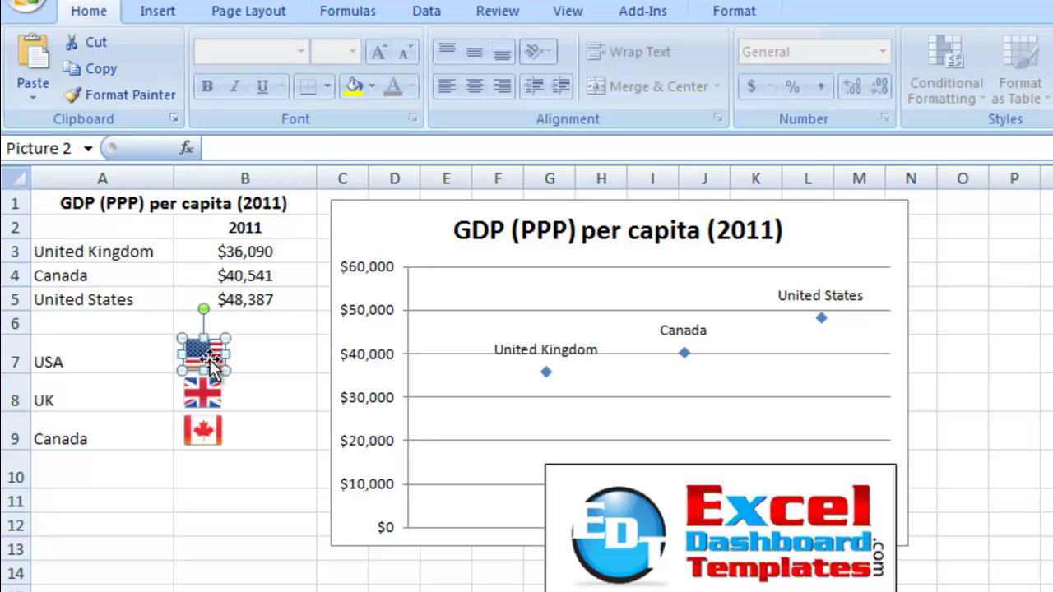
left_click(724, 11)
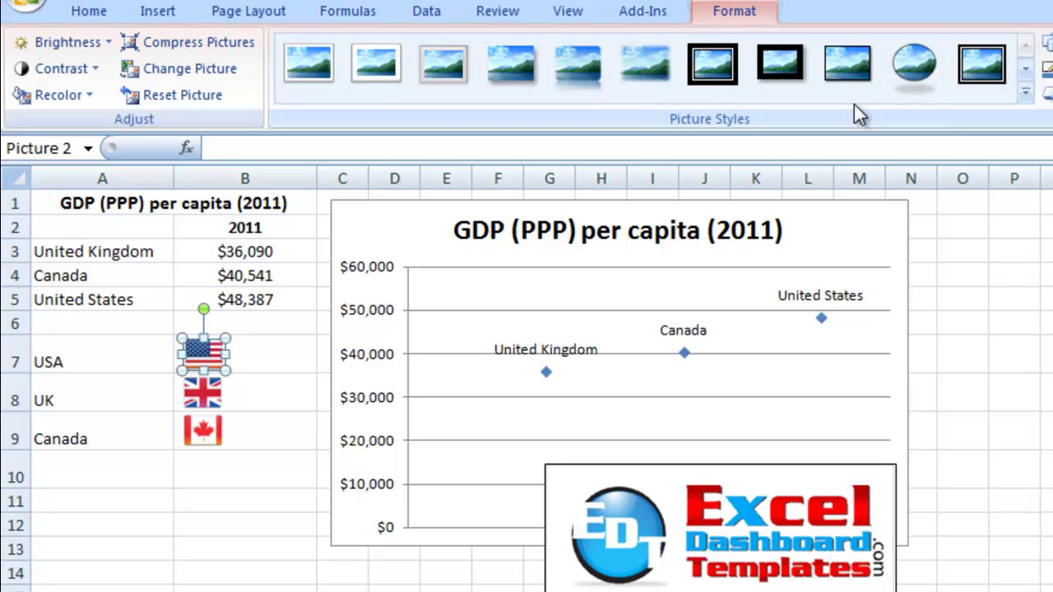
left_click(252, 389)
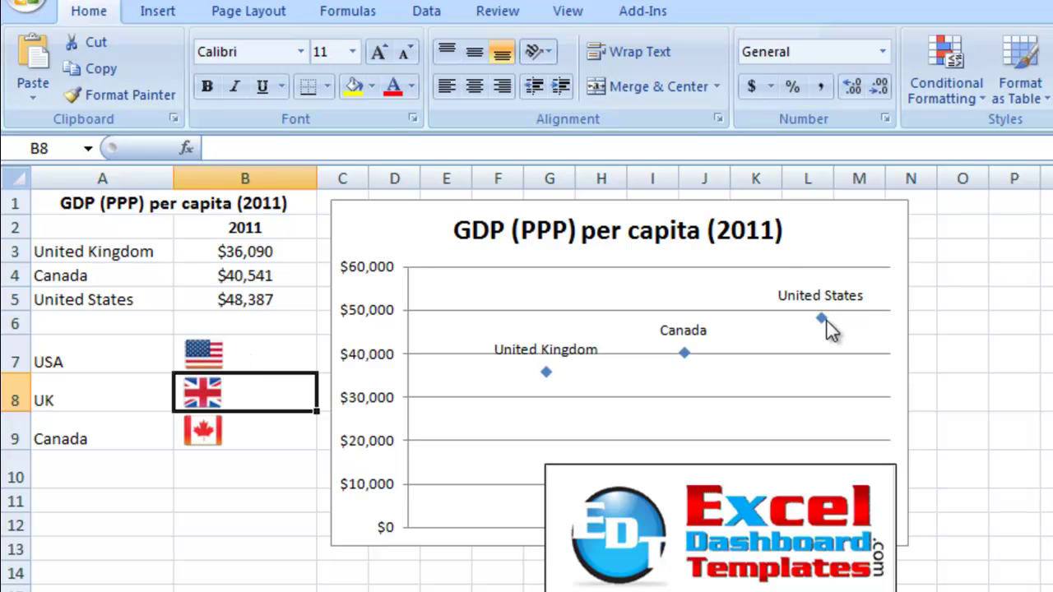
Copy the USA flag picture and reselect the chart.
left_click(823, 322)
left_click(690, 362)
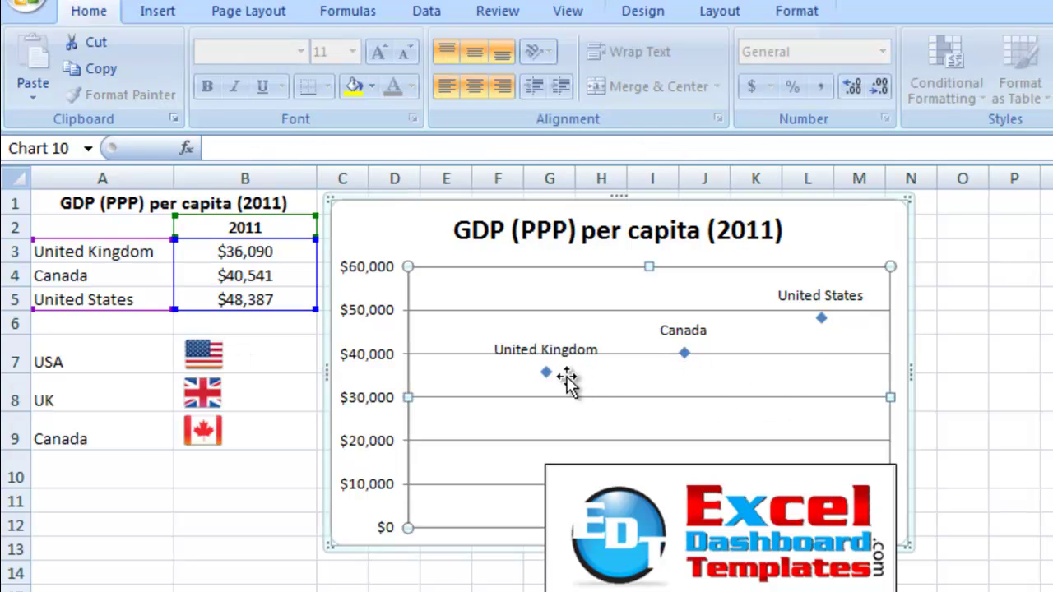
left_click(263, 393)
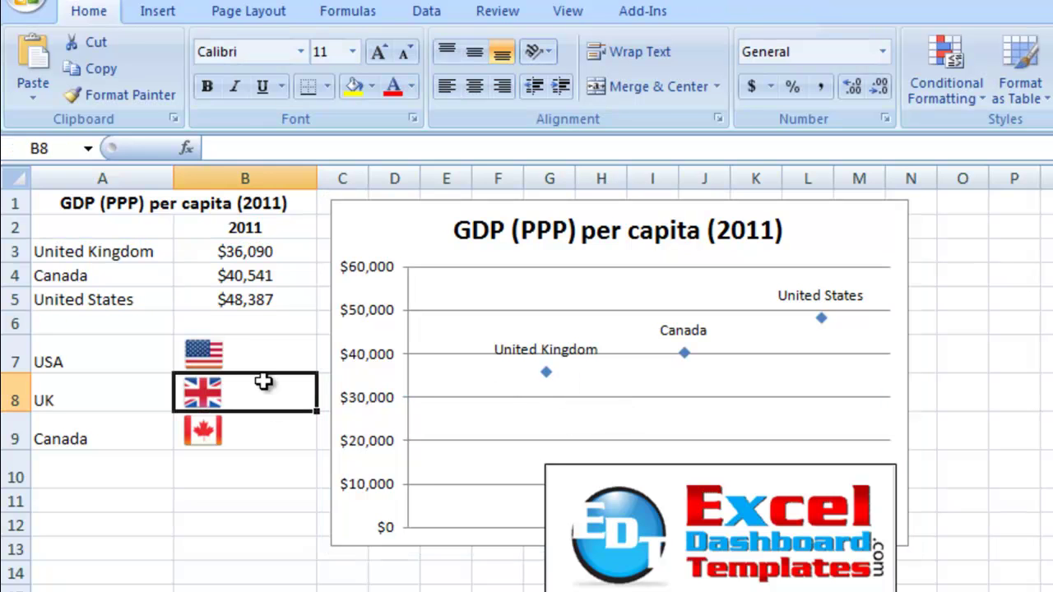
left_click(218, 361)
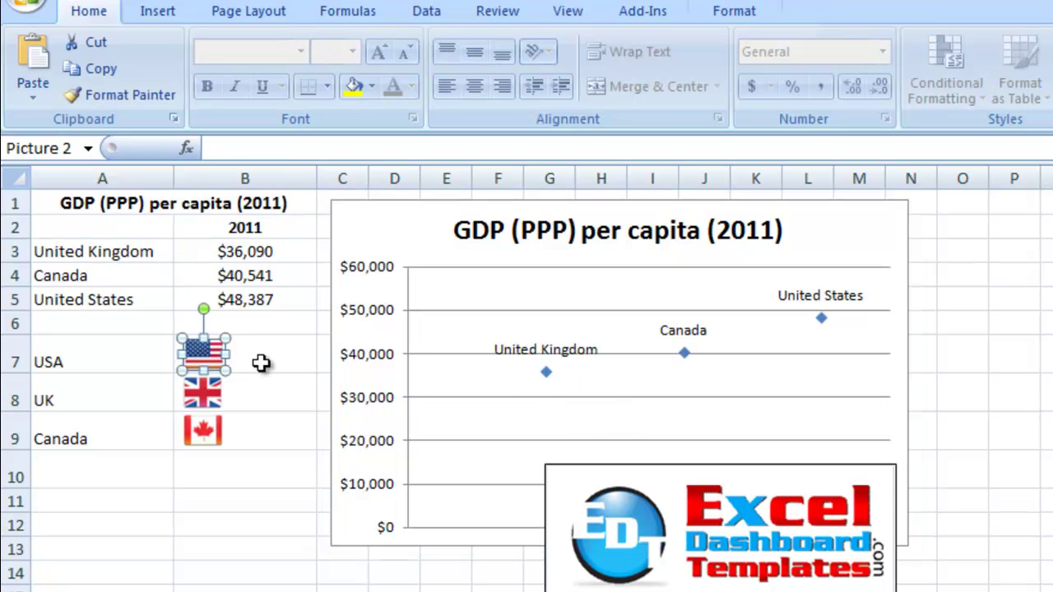
left_click(114, 72)
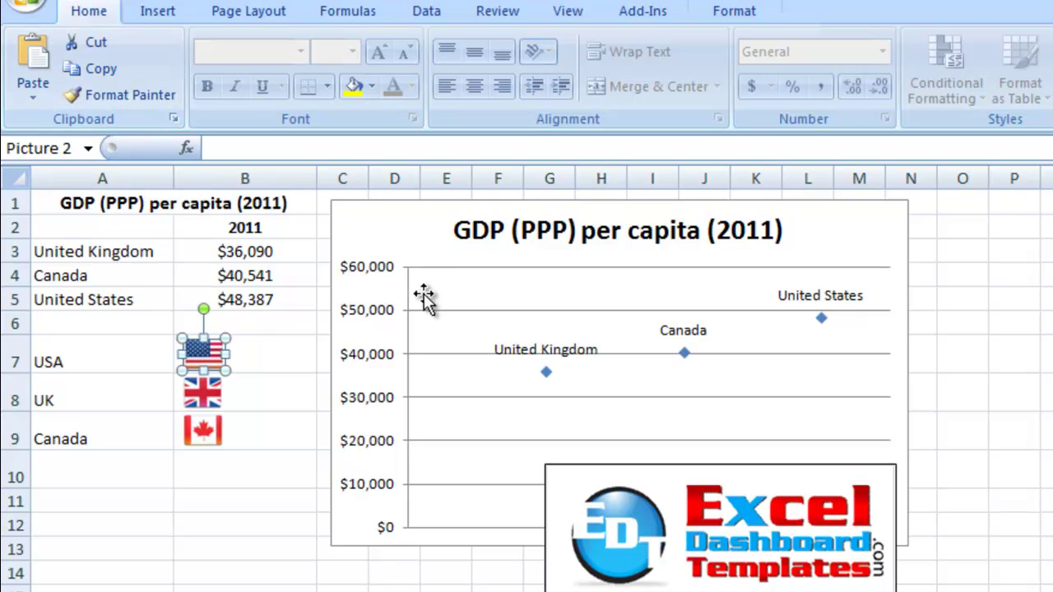
left_click(837, 330)
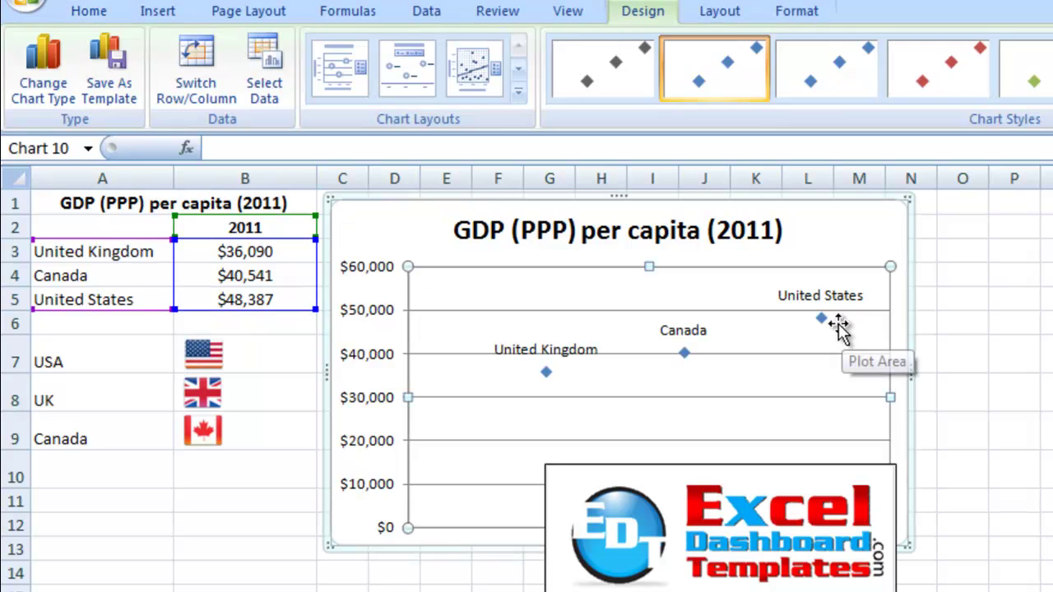
Paste the USA flag as the United States data point's marker.
left_click(822, 319)
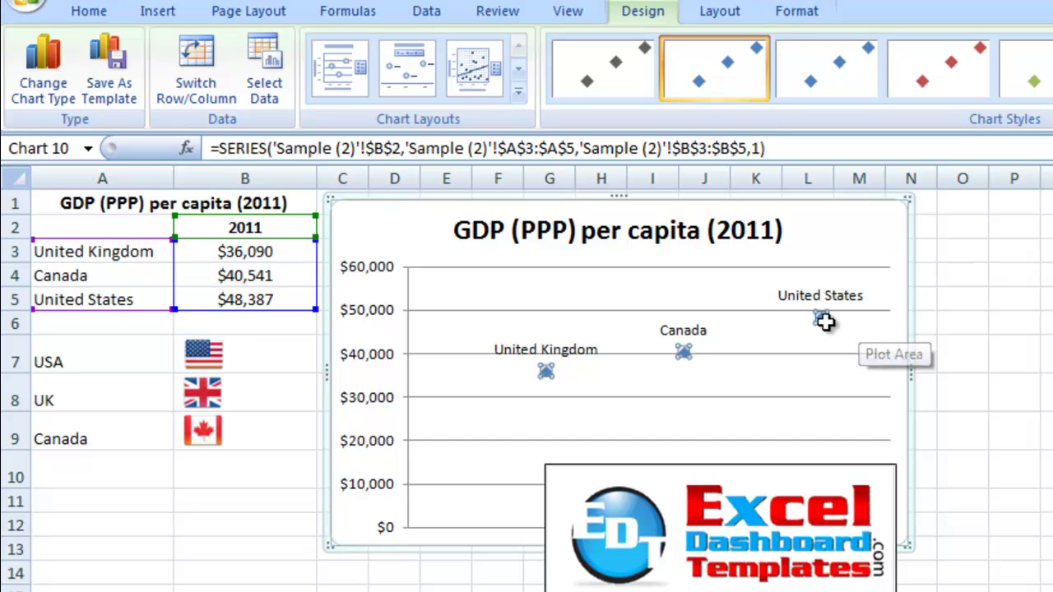
left_click(822, 320)
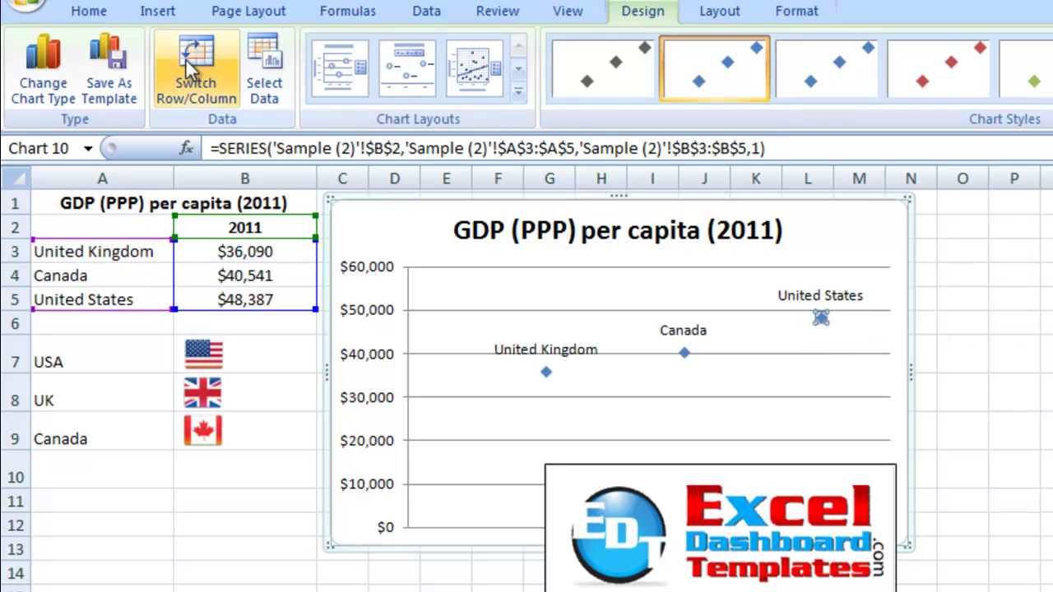
left_click(89, 12)
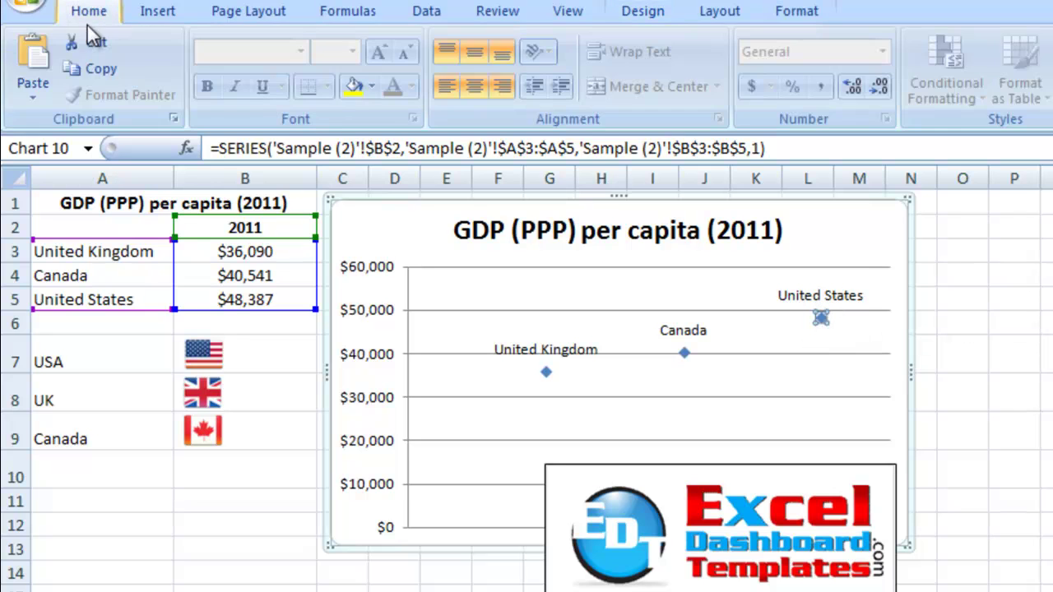
left_click(37, 65)
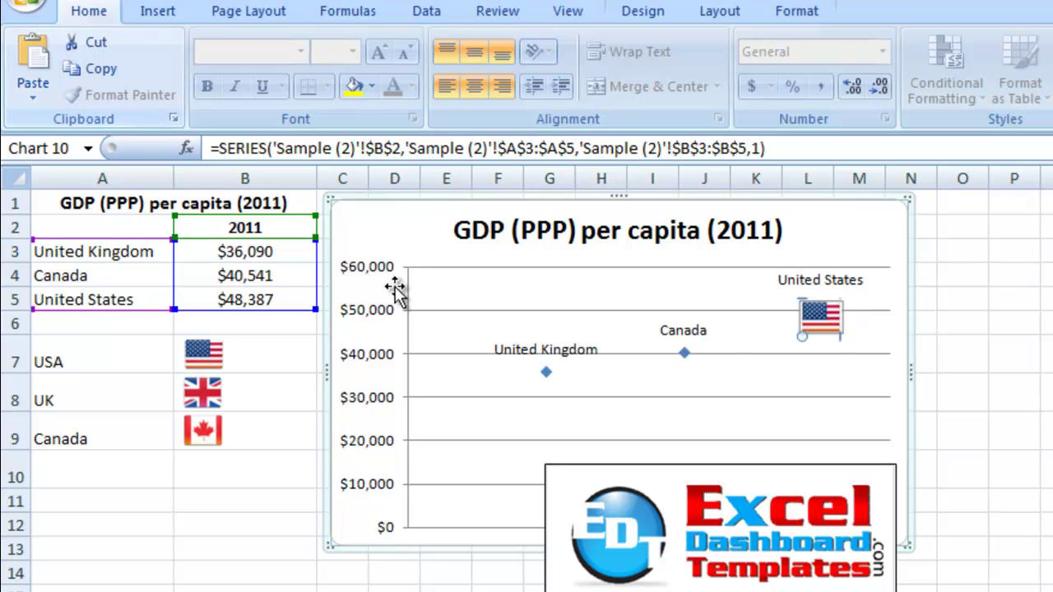
left_click(836, 344)
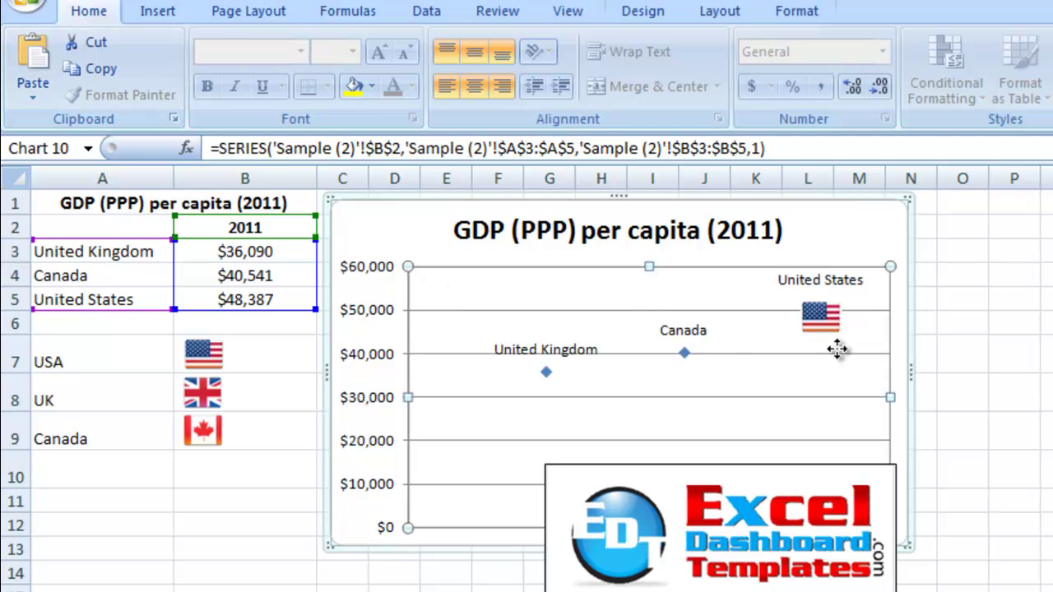
Copy the UK flag and paste it as the United Kingdom point's marker.
left_click(204, 393)
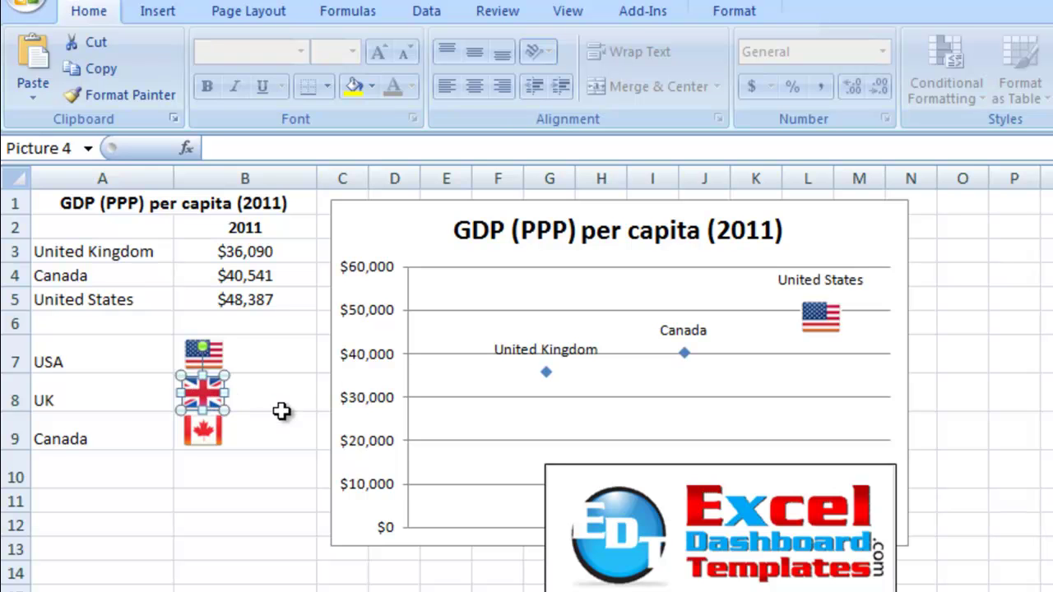
left_click(632, 362)
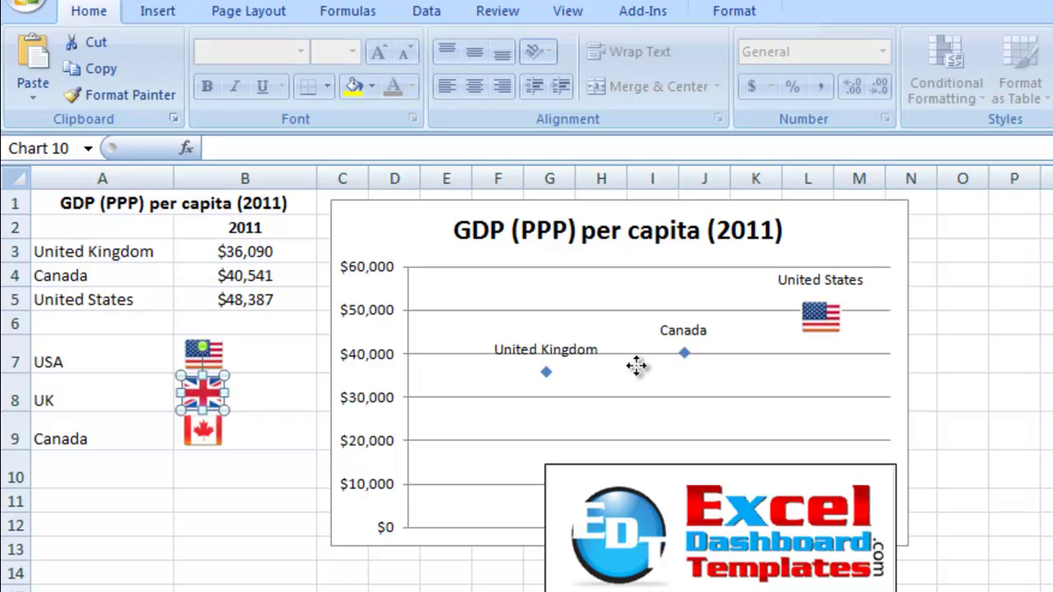
left_click(550, 375)
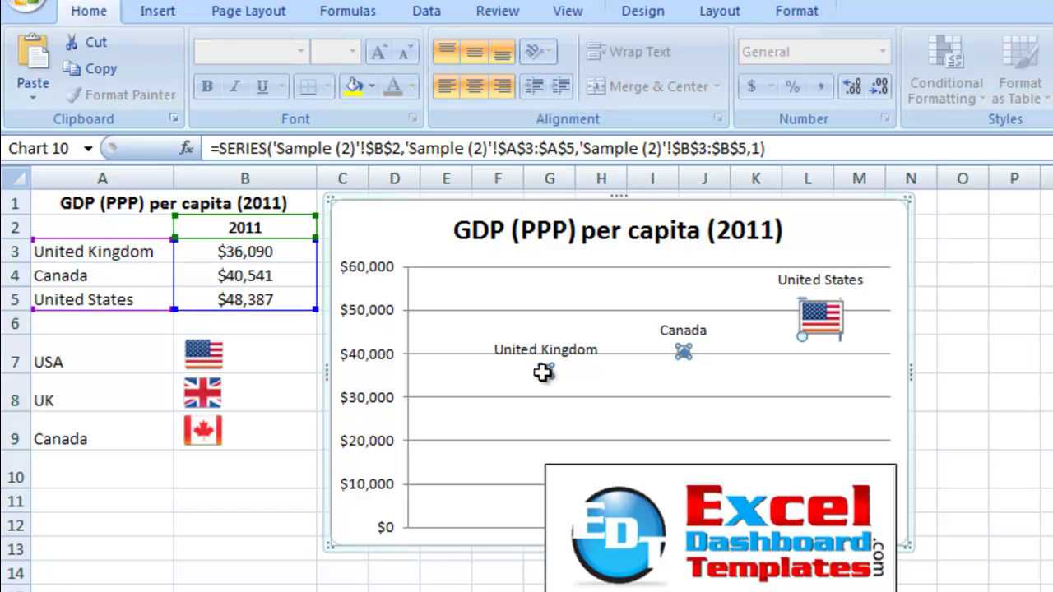
left_click(543, 373)
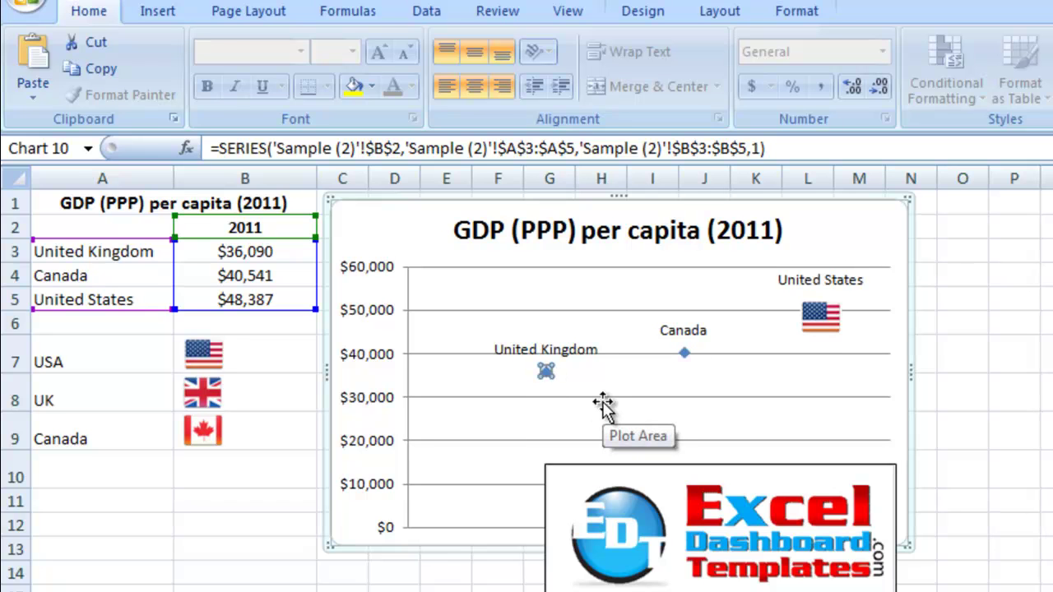
key("ctrl+v")
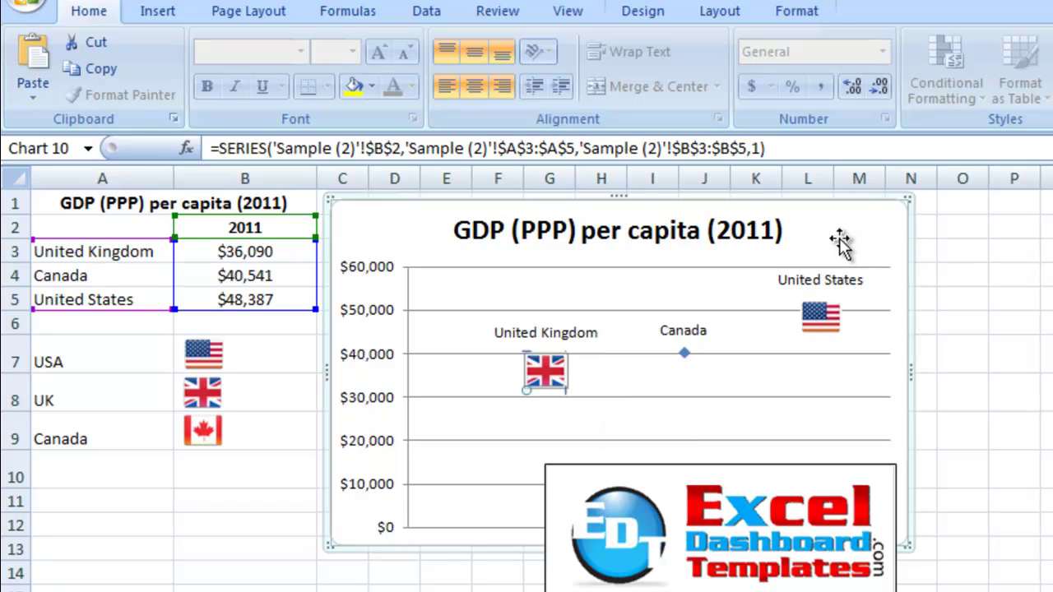
Copy the Canada flag and paste it as the Canada point's marker.
left_click(208, 433)
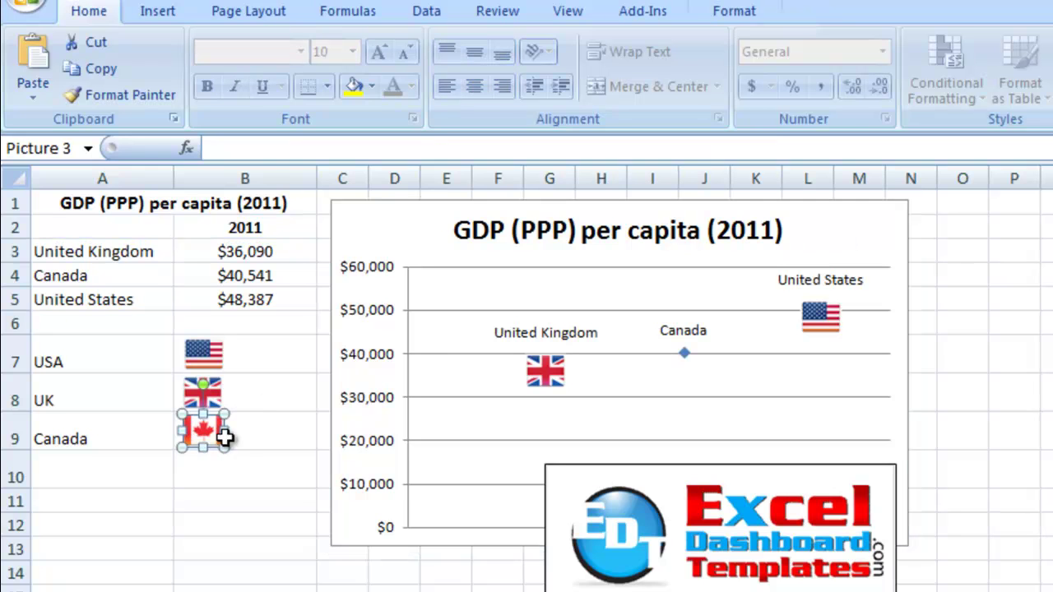
left_click(774, 380)
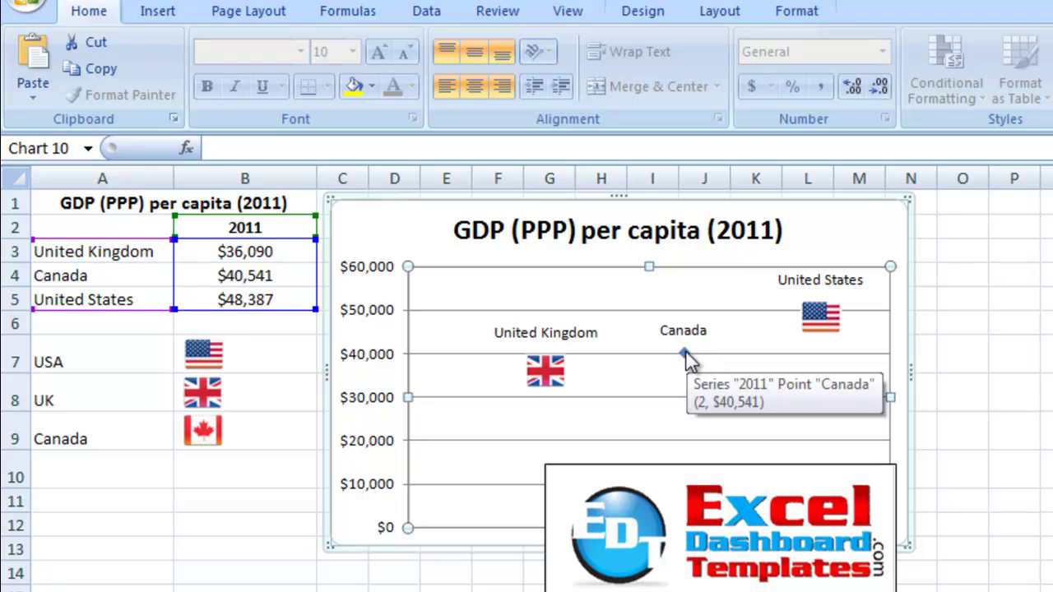
left_click(685, 352)
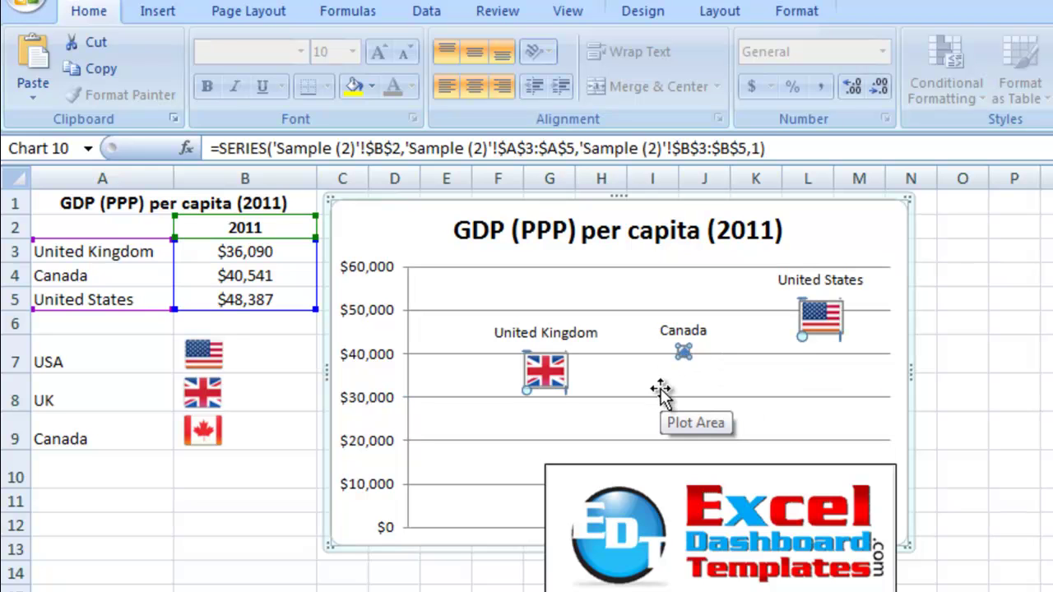
key("ctrl+v")
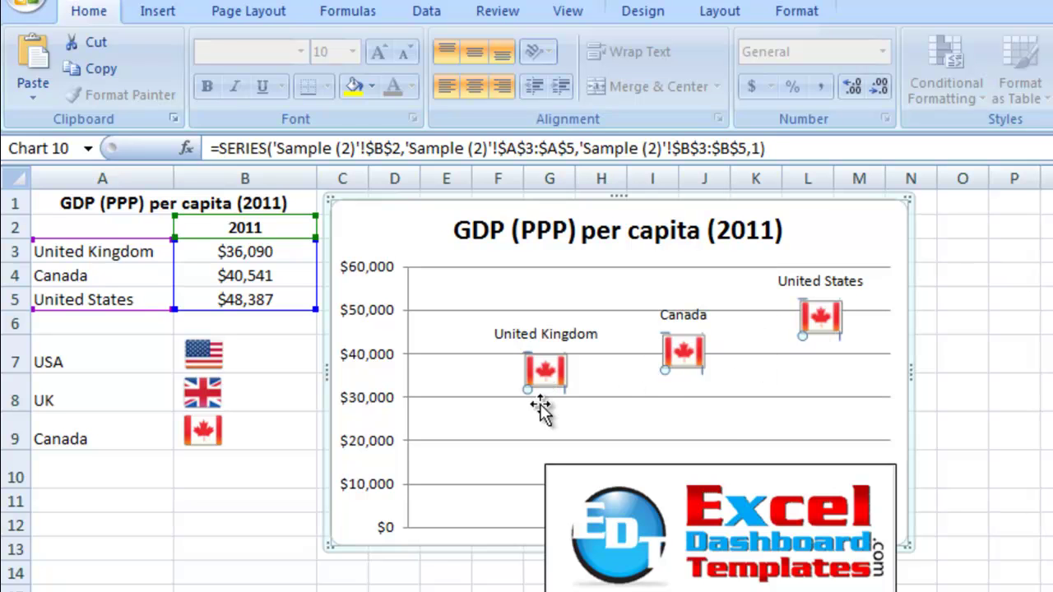
left_click(683, 353)
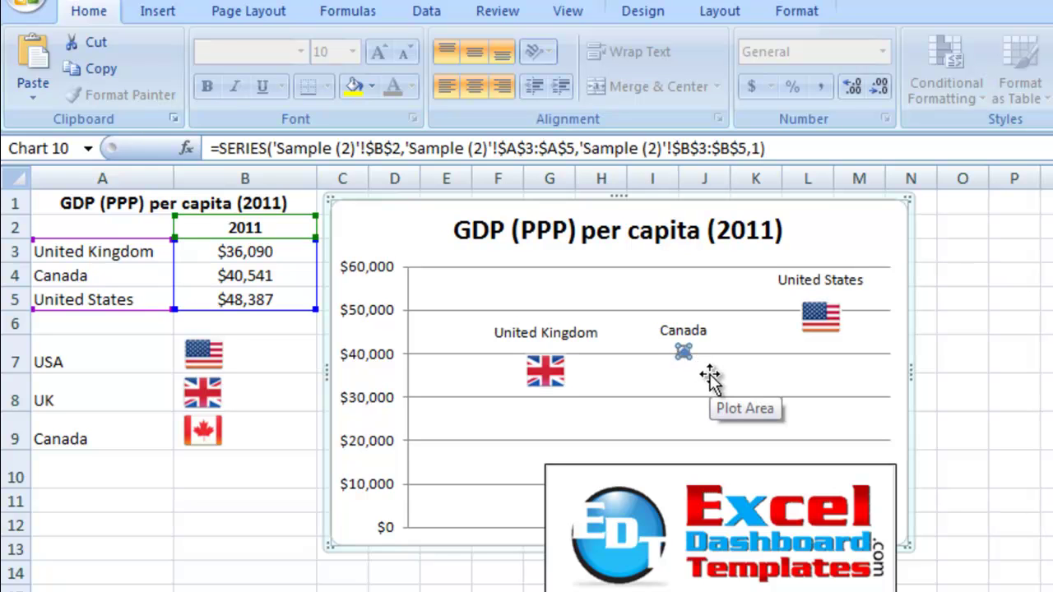
key("ctrl+v")
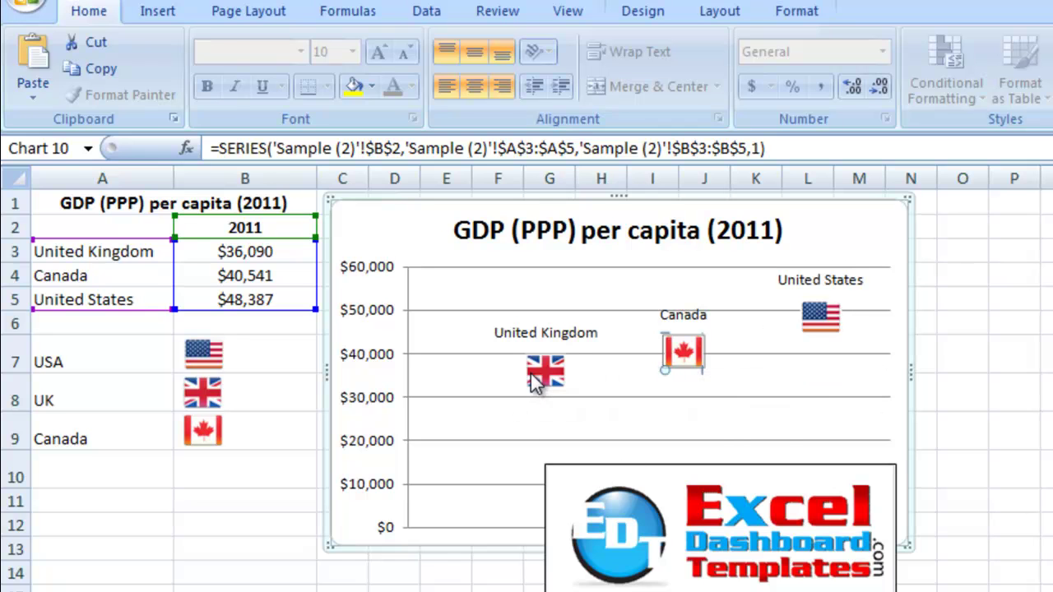
left_click(272, 355)
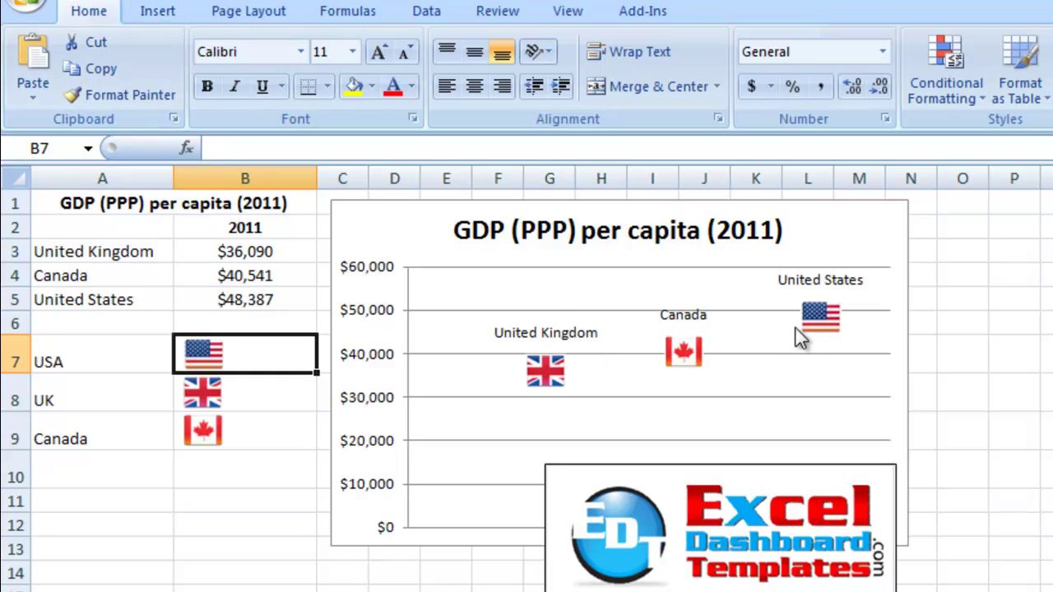
Draw a small up arrow shape beside the USA flag in row 7.
left_click(131, 387)
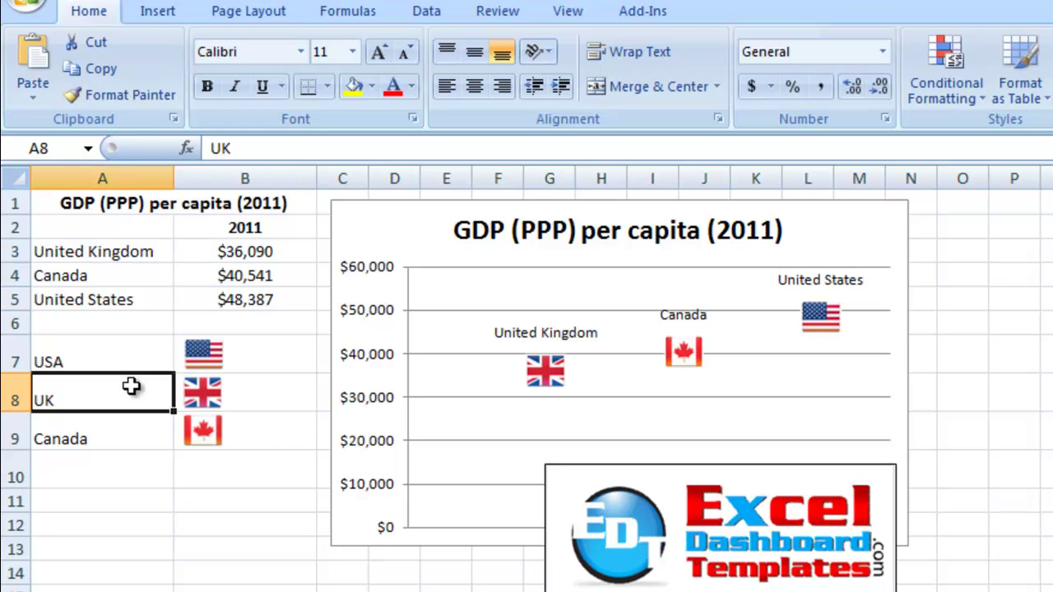
left_click(158, 11)
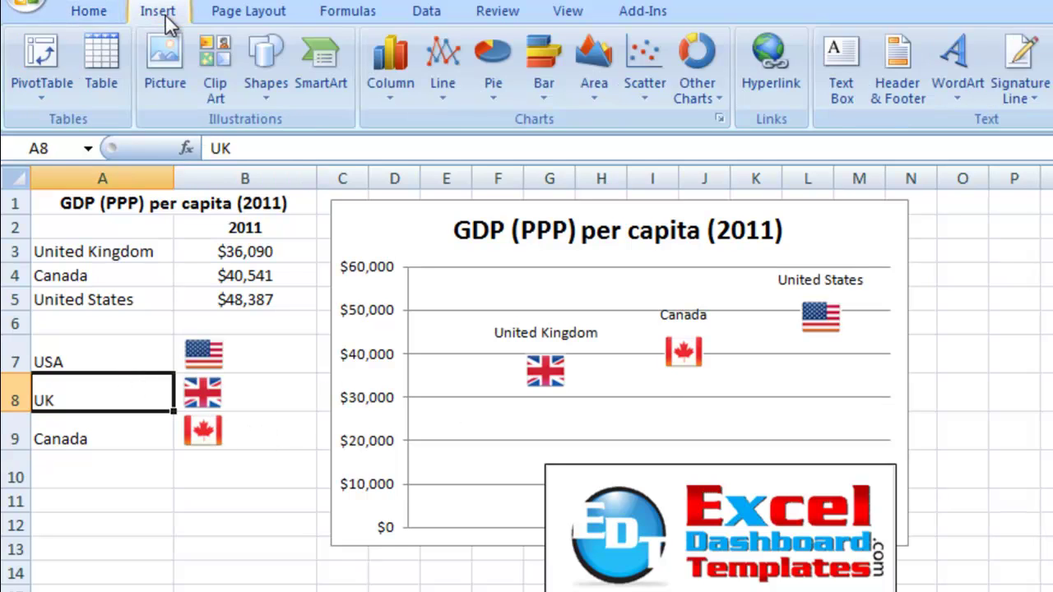
left_click(265, 90)
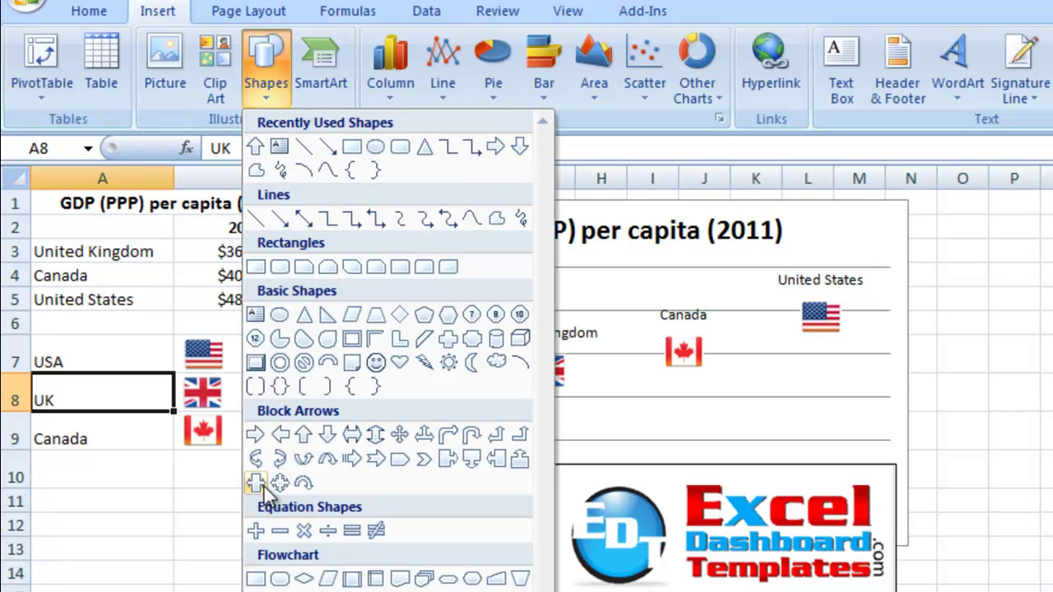
left_click(303, 435)
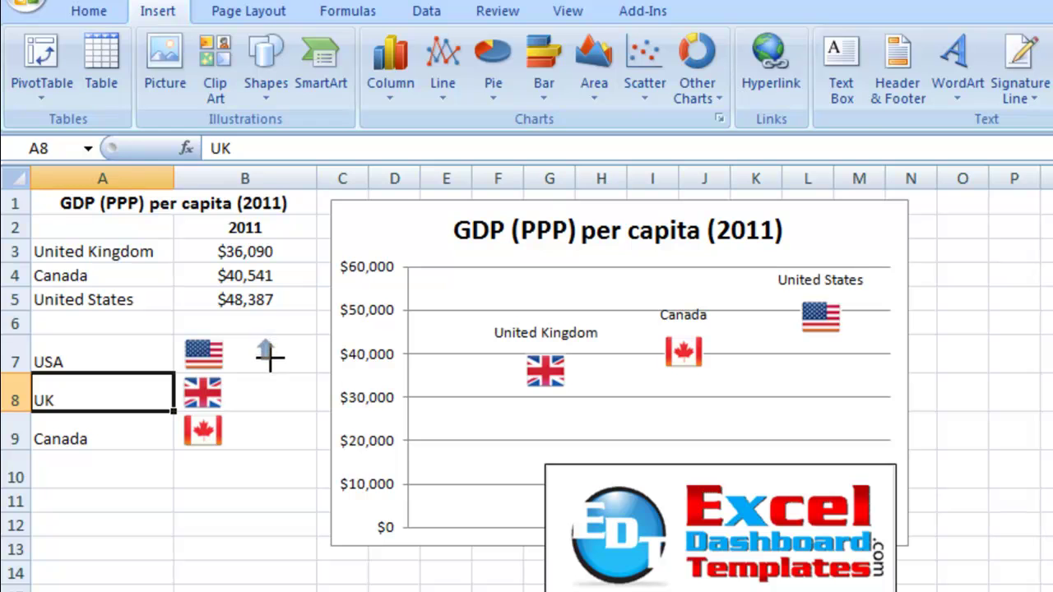
left_click_drag(274, 359, 275, 359)
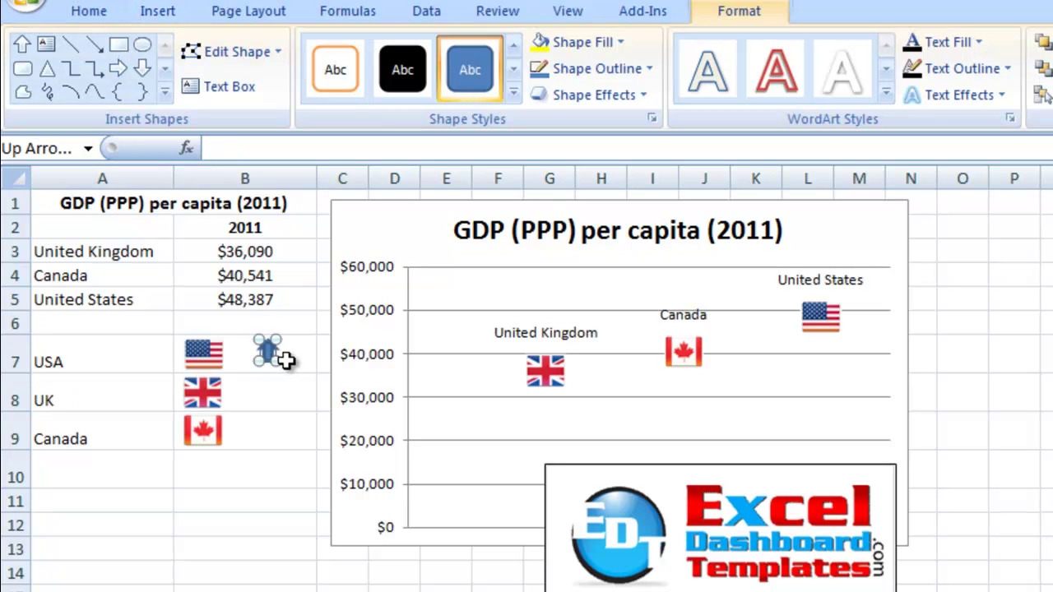
Give the up arrow a solid green fill and no outline.
key("ctrl+1")
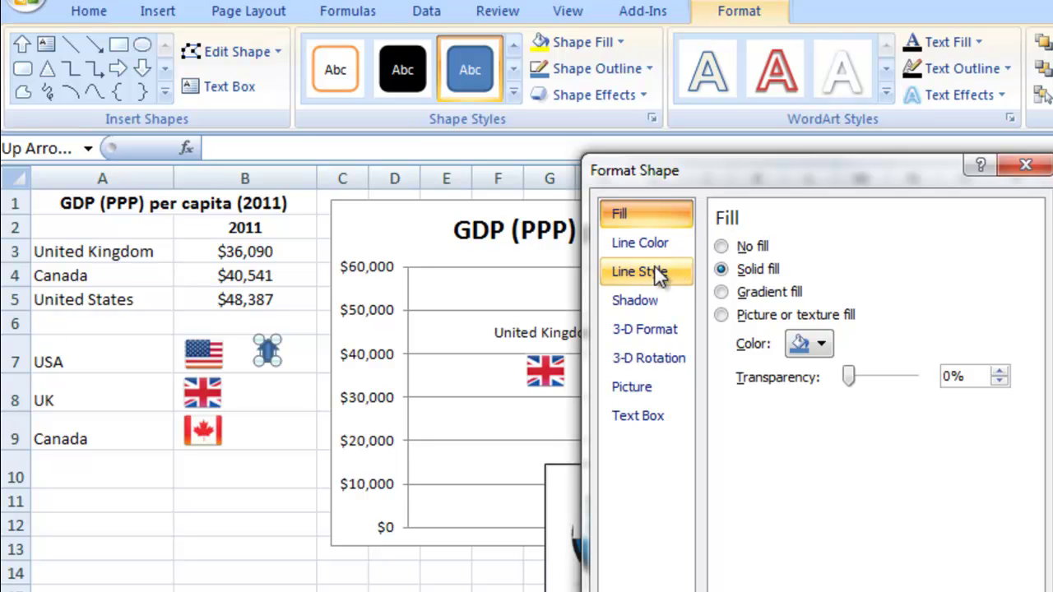
left_click(822, 346)
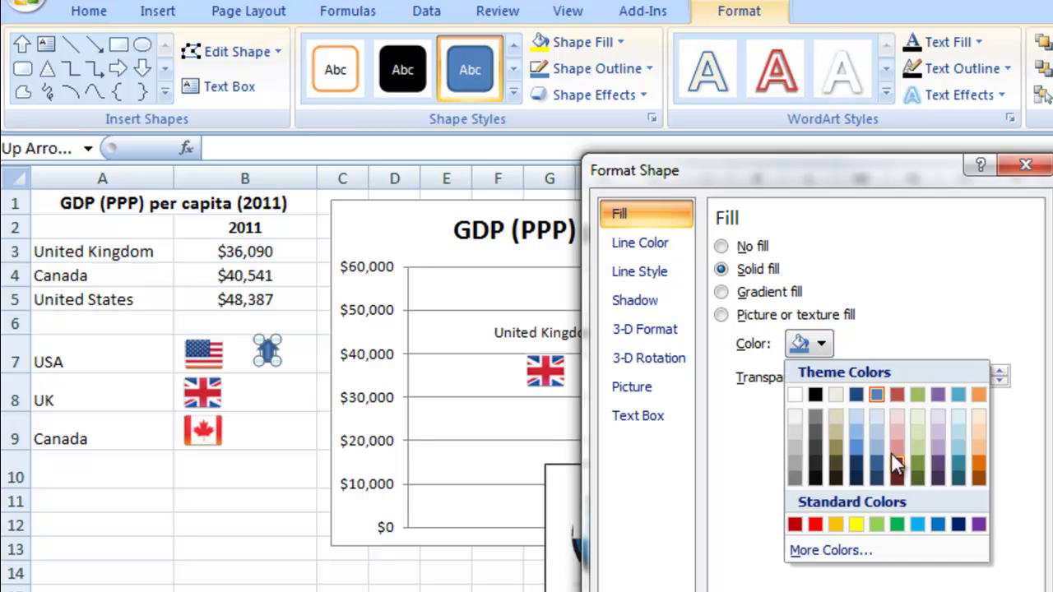
left_click(899, 520)
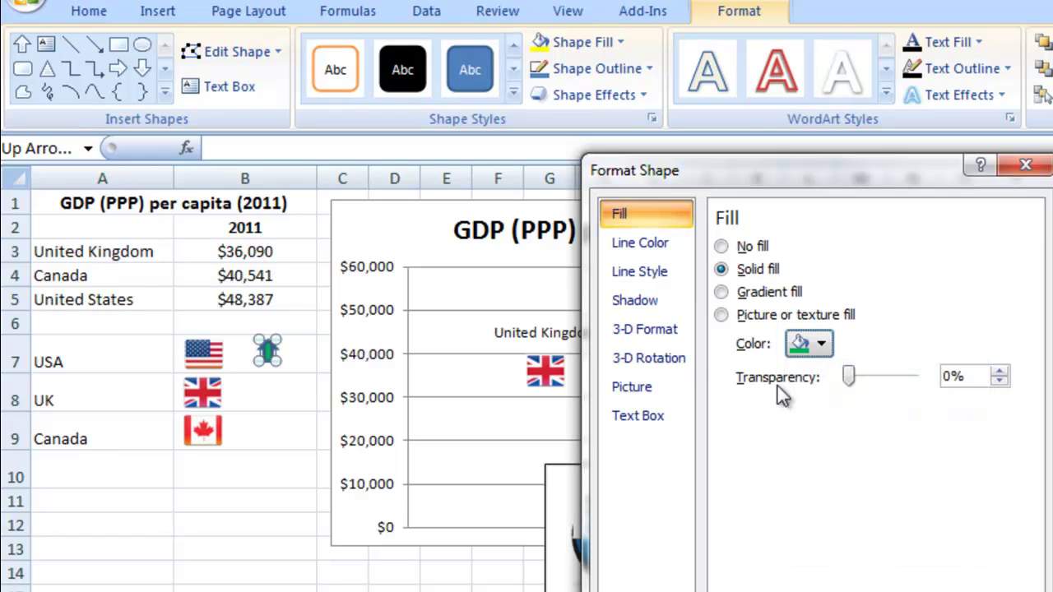
left_click(673, 244)
left_click(722, 248)
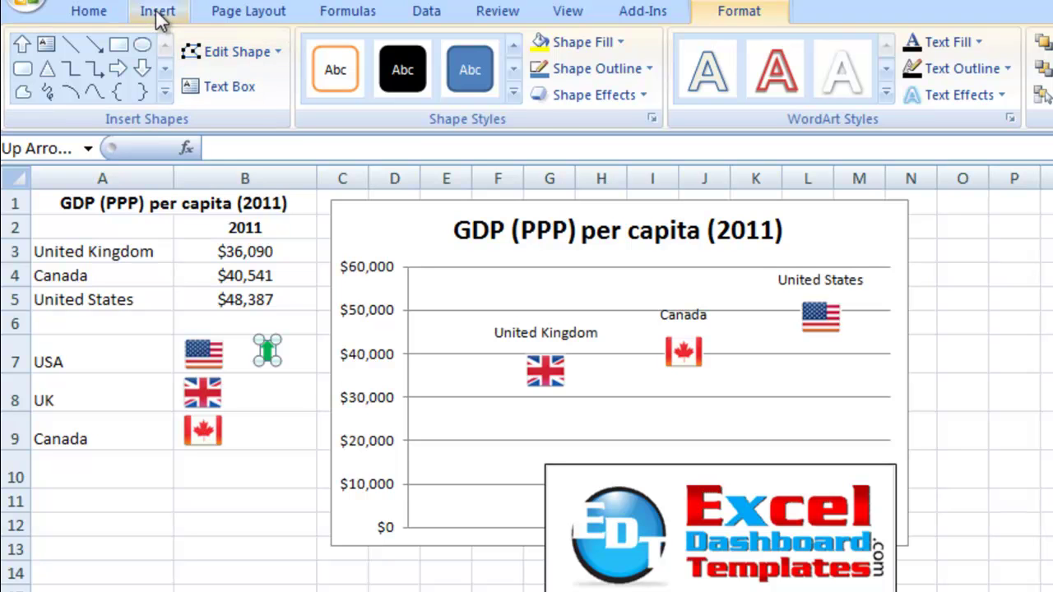
left_click(314, 339)
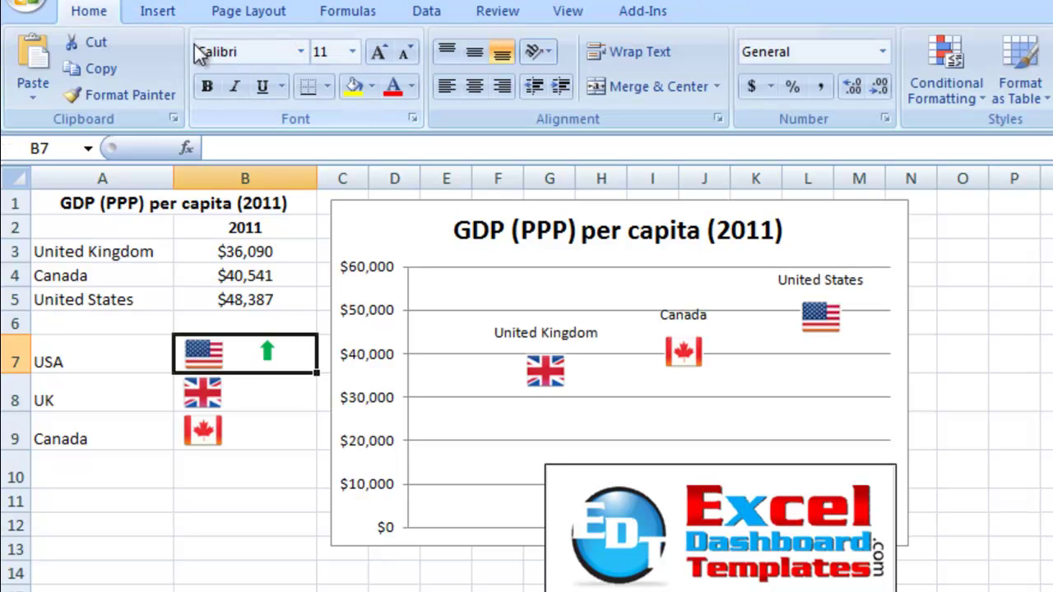
left_click(155, 12)
Draw a down arrow shape next to the green up arrow in row 7.
left_click(255, 73)
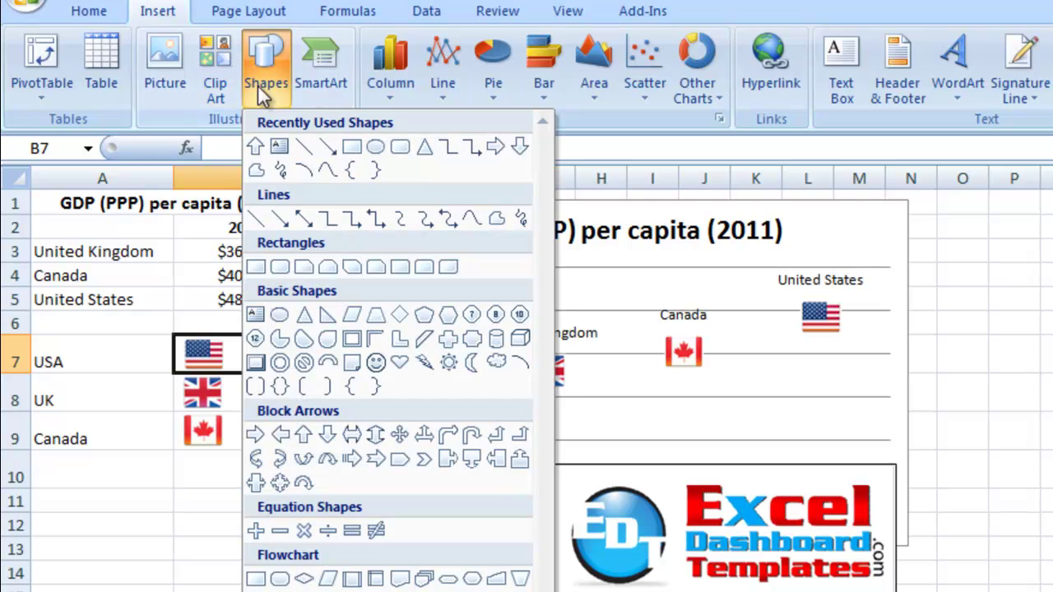
left_click(328, 436)
mouse_move(274, 362)
left_mouse_down()
mouse_move(260, 340)
mouse_move(291, 357)
left_mouse_up()
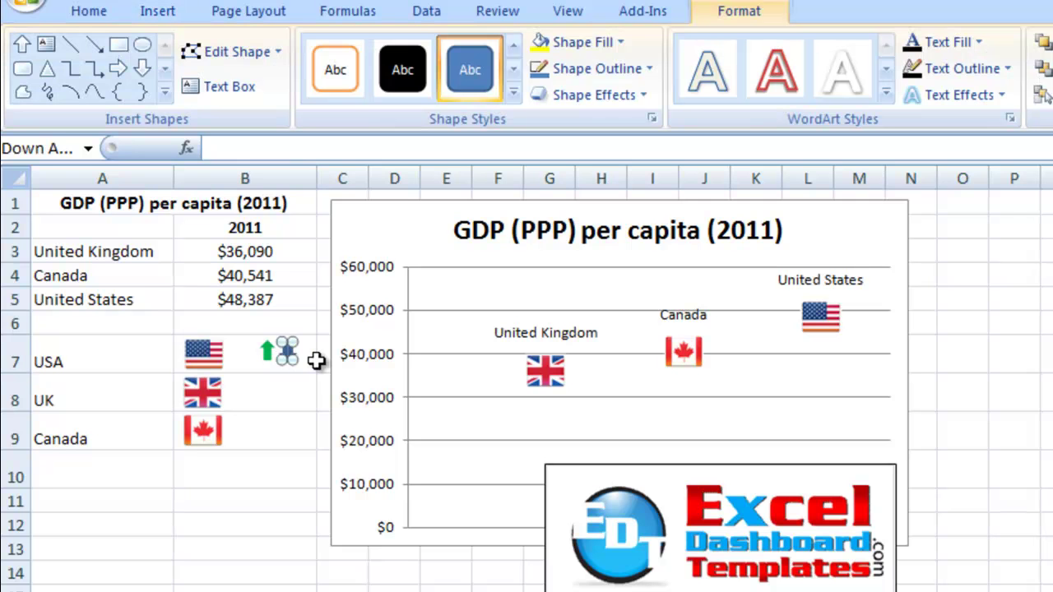
Give the down arrow a solid red fill and no outline.
key("ctrl+1")
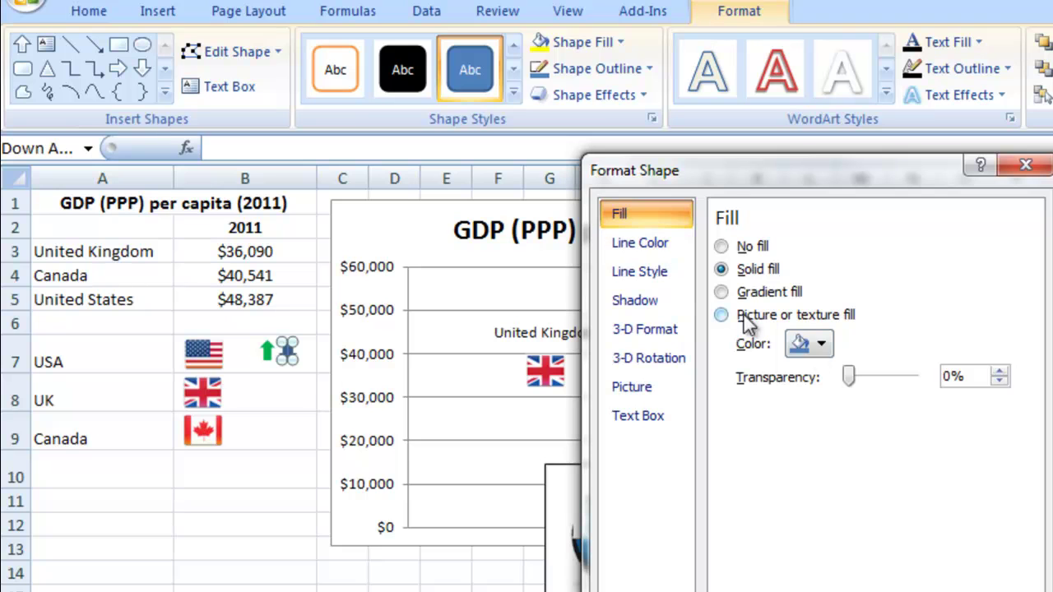
left_click(819, 344)
left_click(815, 524)
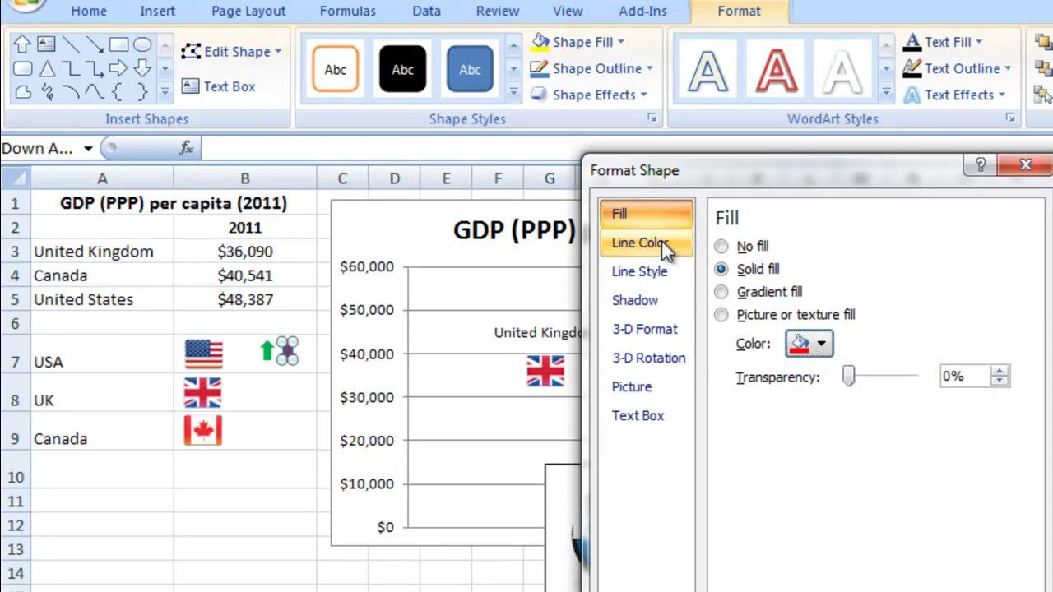
left_click(661, 240)
left_click(721, 246)
key("Escape")
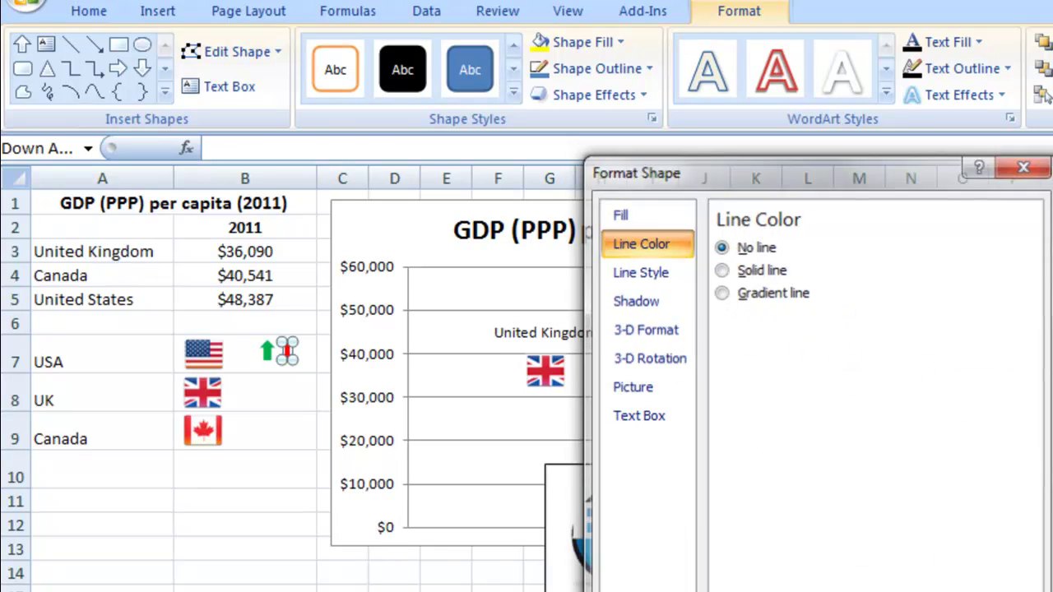
left_click(294, 423)
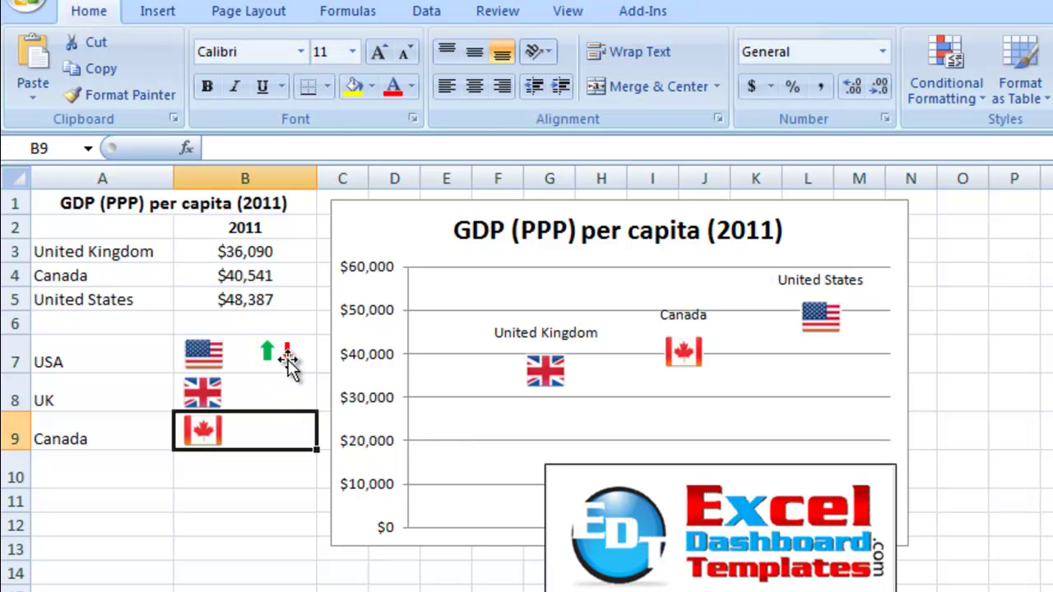
left_click(290, 352)
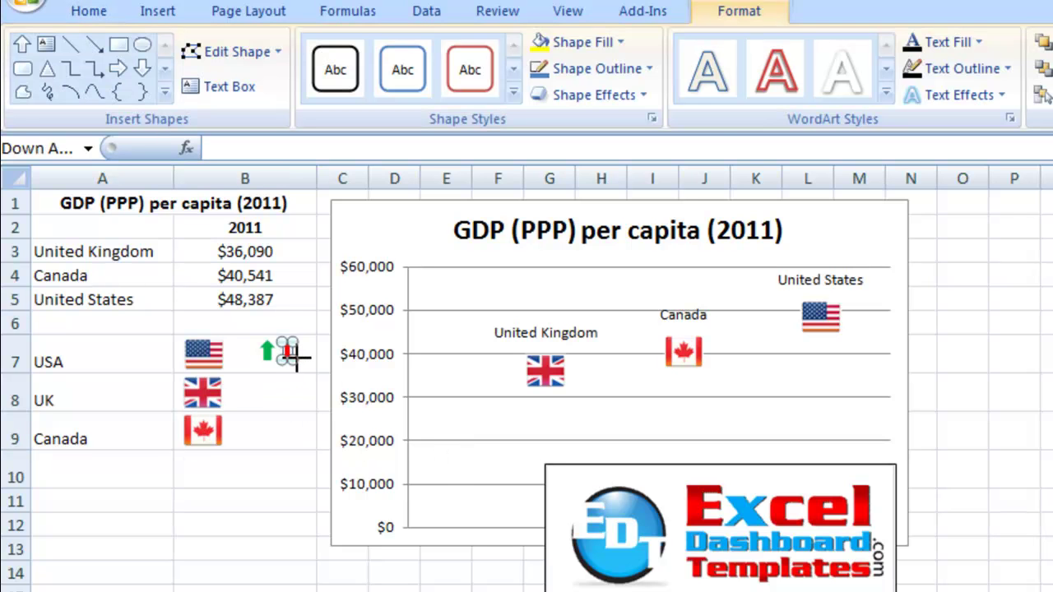
left_click(288, 380)
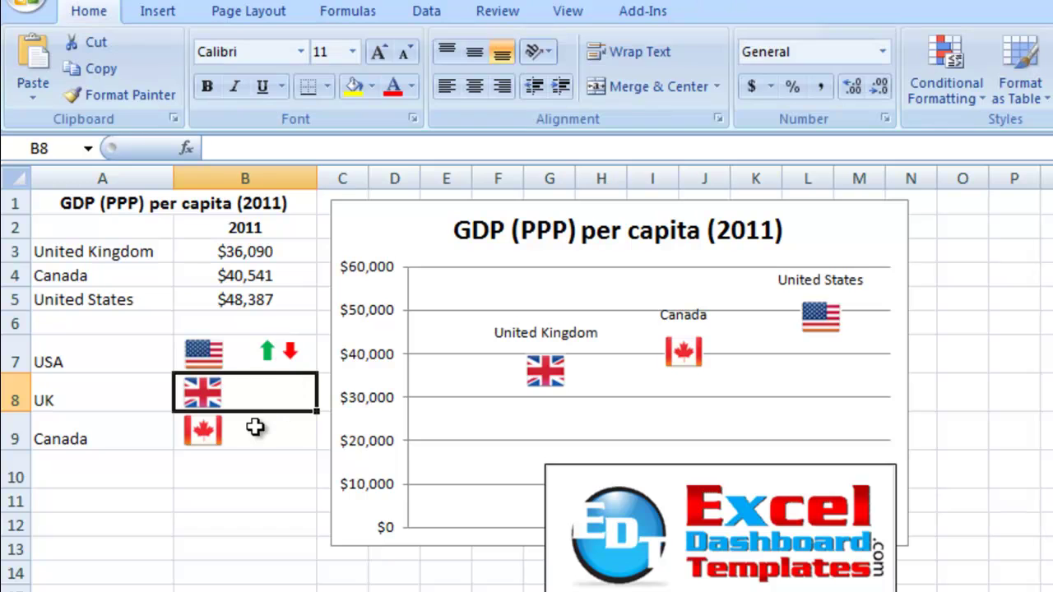
left_click(274, 356)
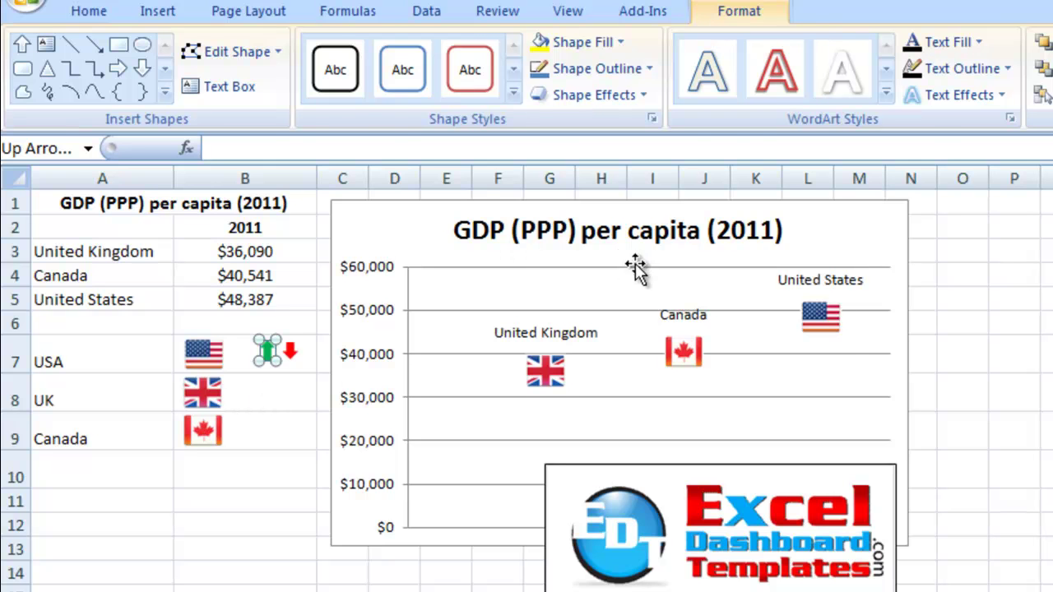
Paste arrows as markers: green up for United States and Canada, red down for United Kingdom.
left_click(835, 326)
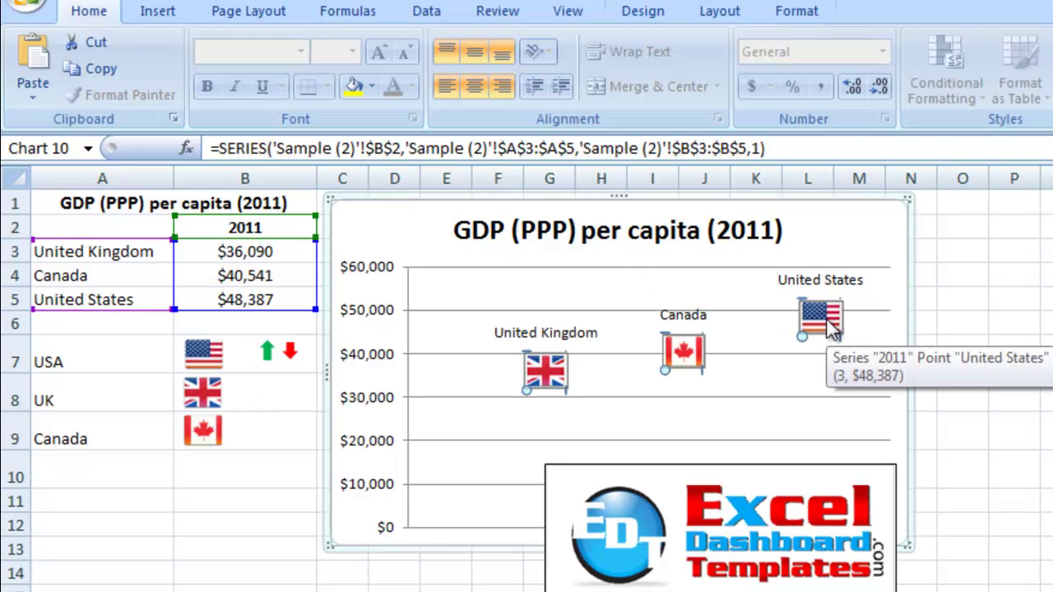
left_click(827, 321)
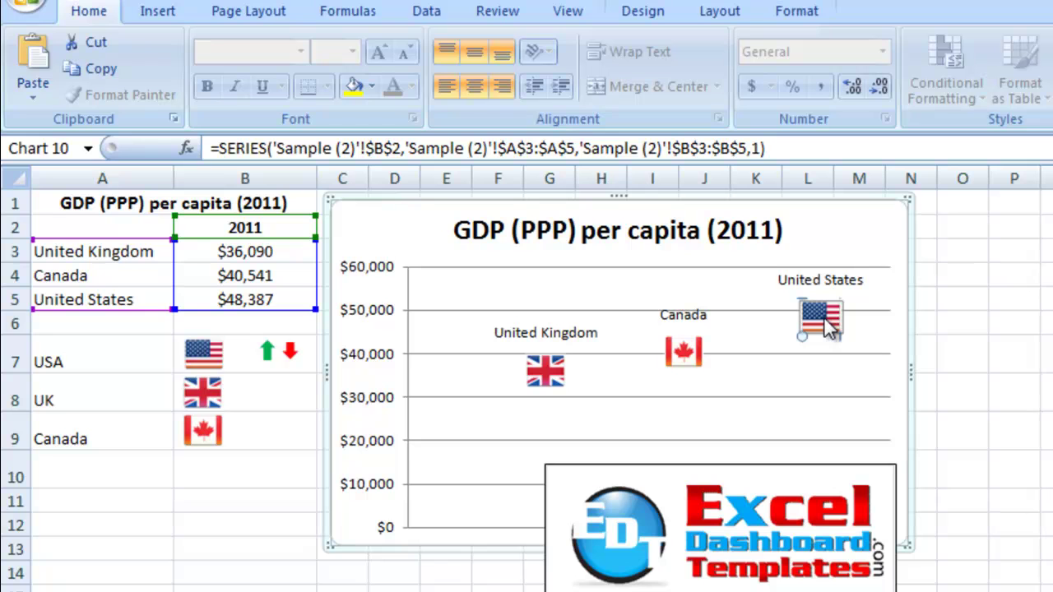
key("ctrl+v")
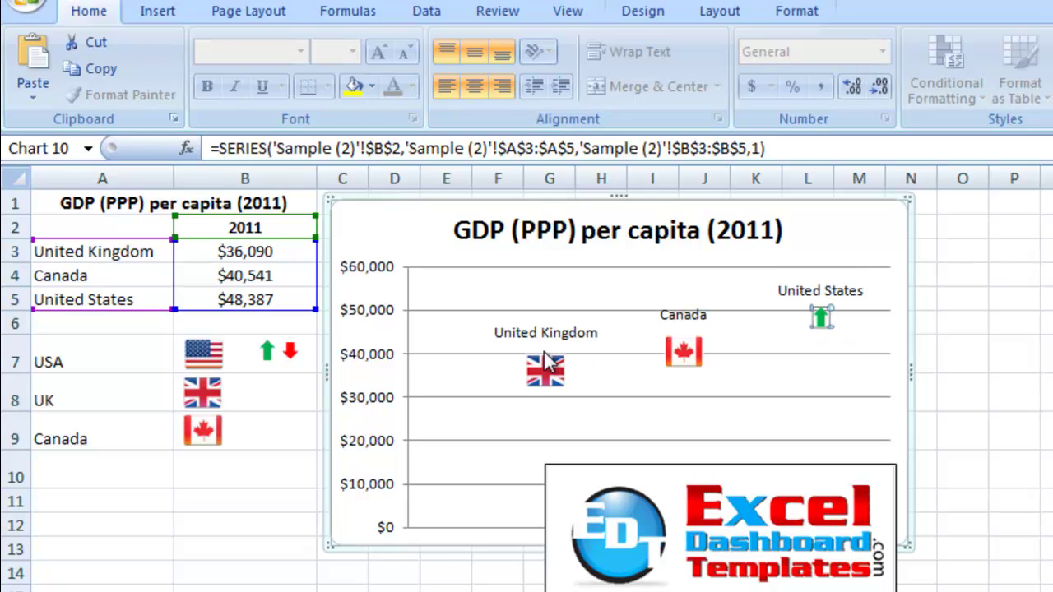
left_click(289, 352)
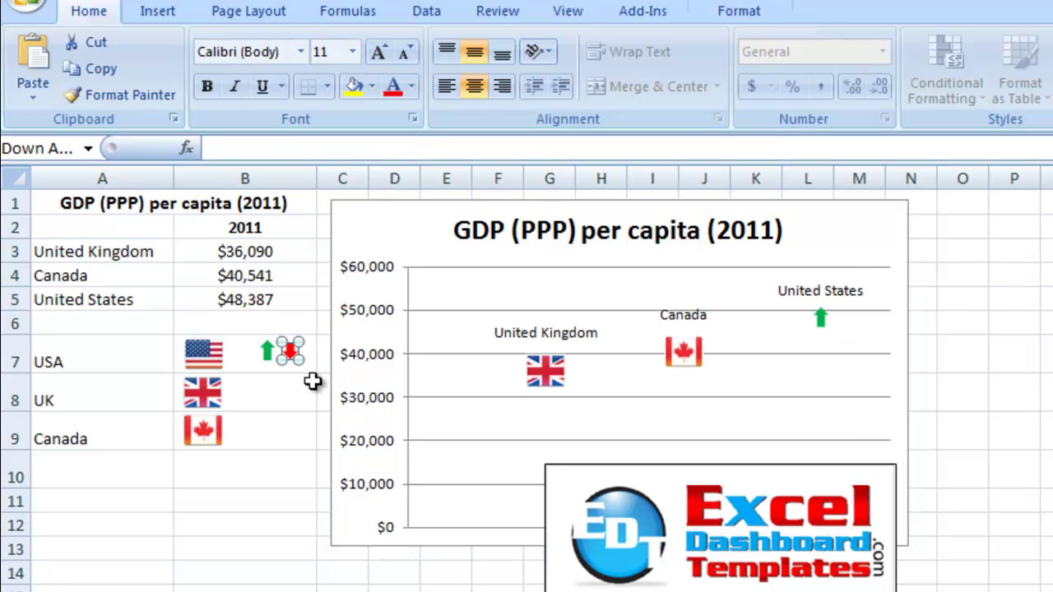
left_click(545, 372)
left_click(547, 377)
key("ctrl+v")
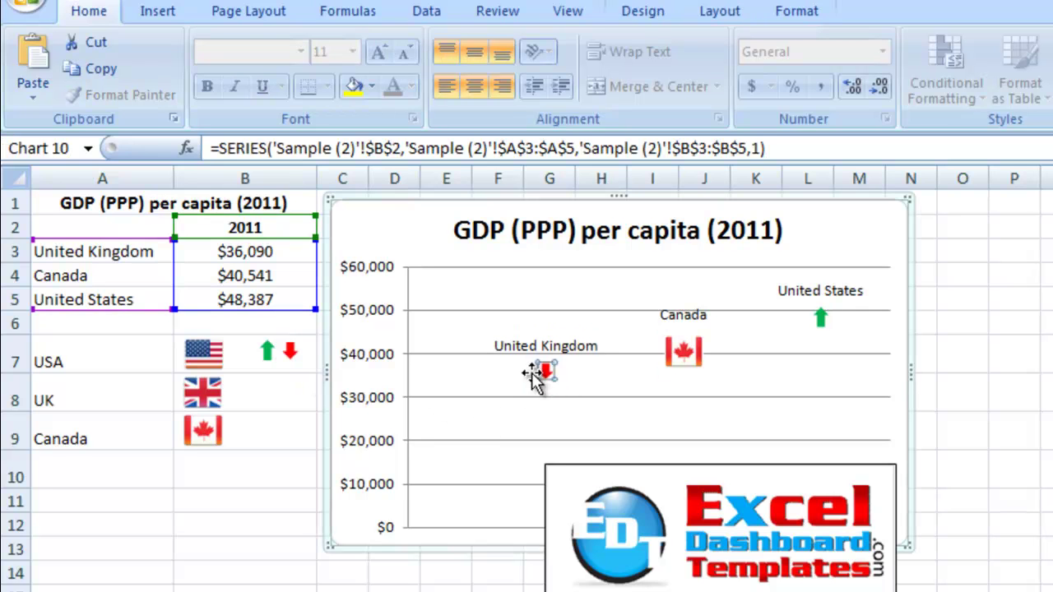
left_click(268, 354)
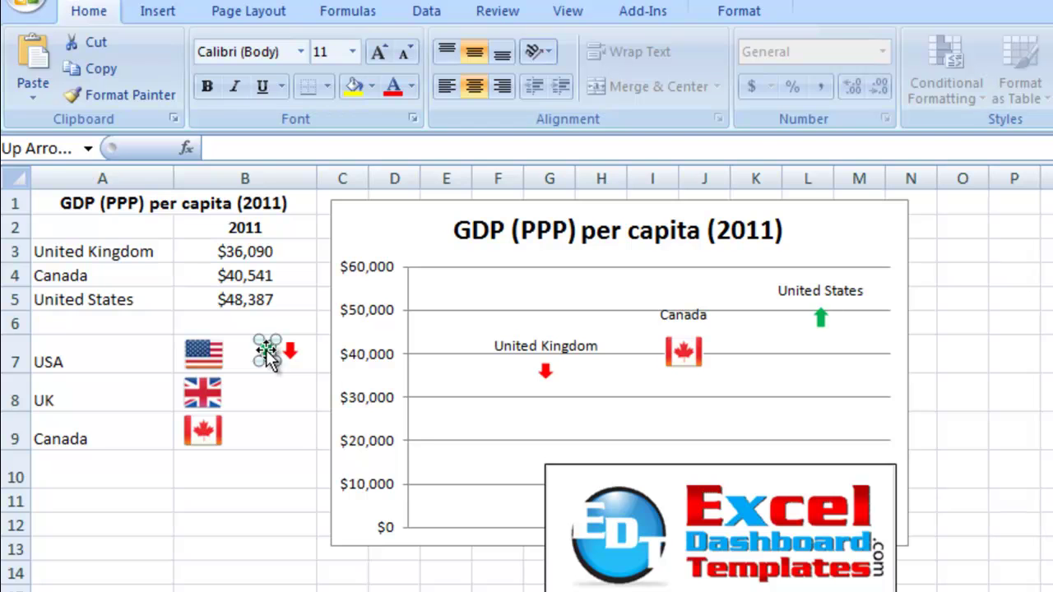
left_click(680, 357)
left_click(690, 356)
key("ctrl+v")
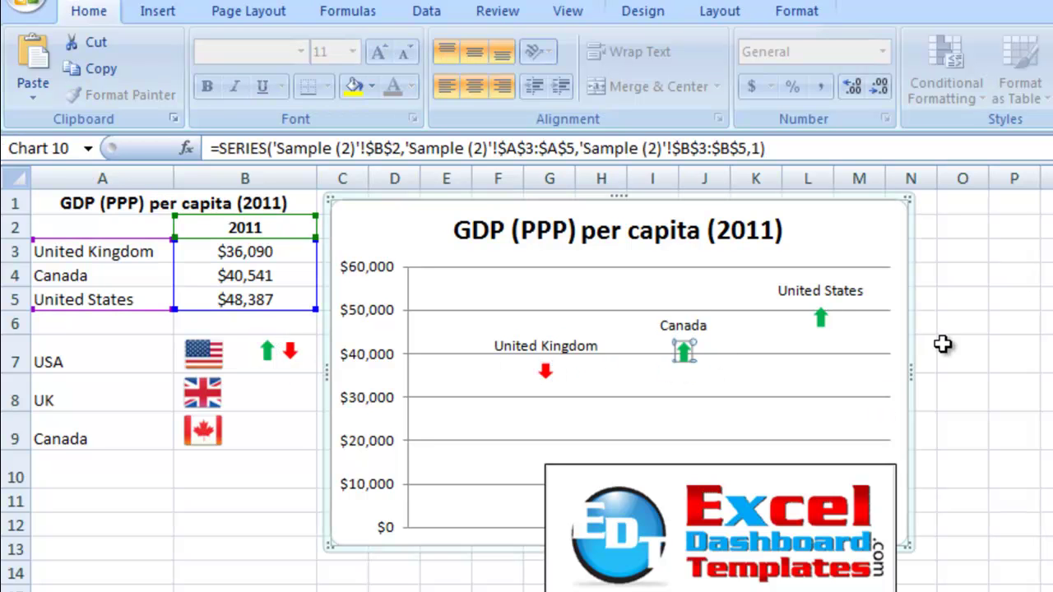
left_click(940, 346)
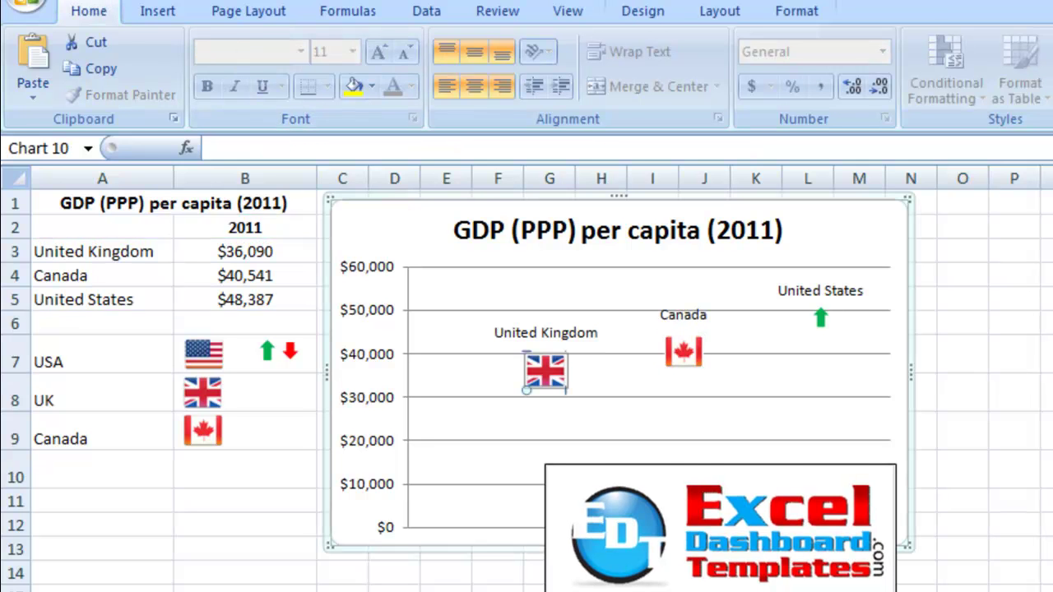
Delete the country-name data labels from the chart, leaving only the flag markers.
left_click(691, 315)
key("Delete")
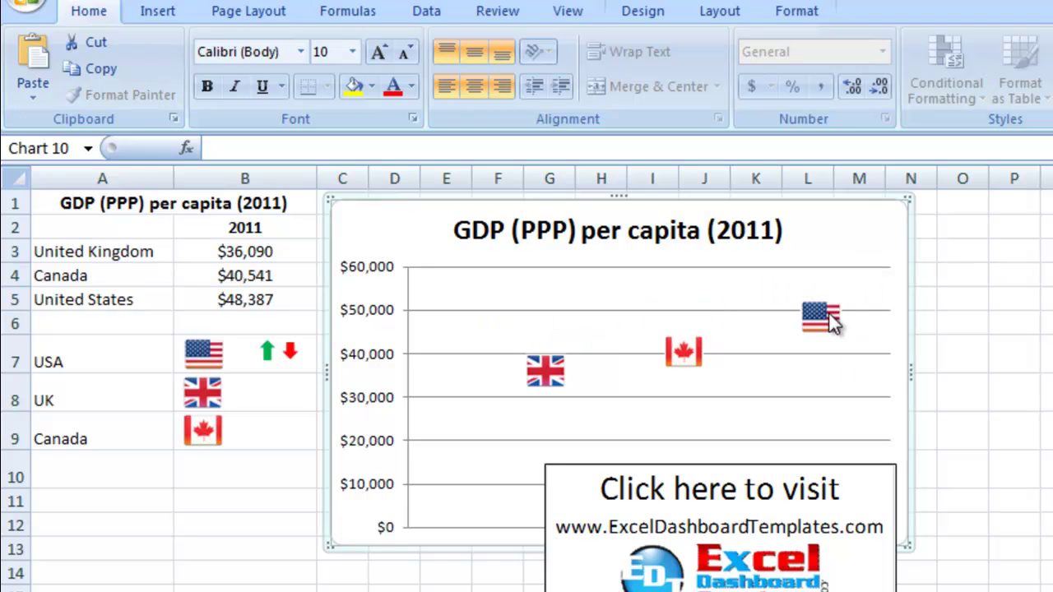
mouse_move(833, 323)
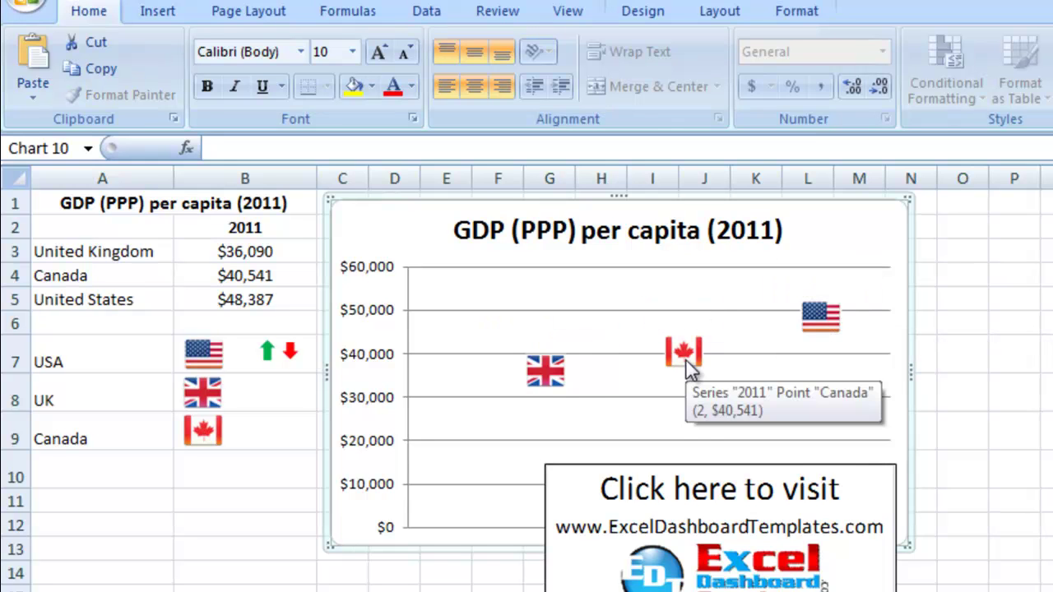
mouse_move(549, 383)
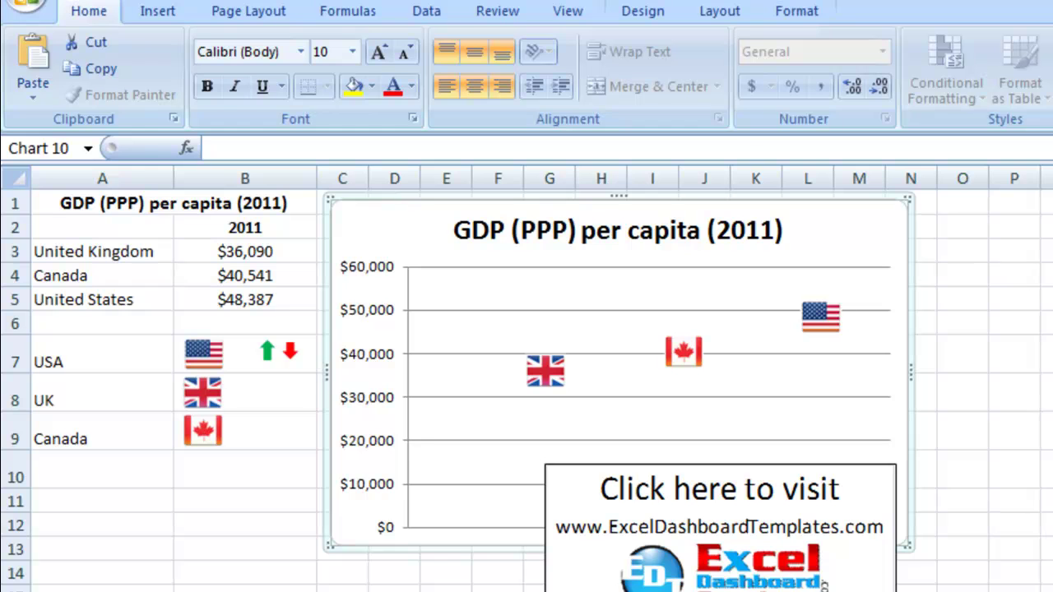
left_click(283, 466)
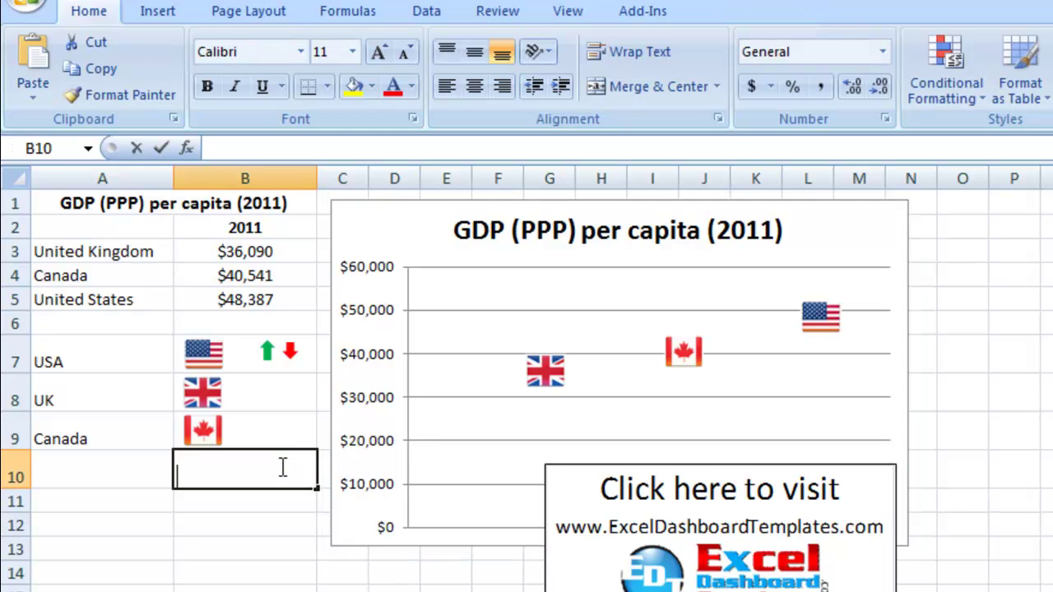
key("Return")
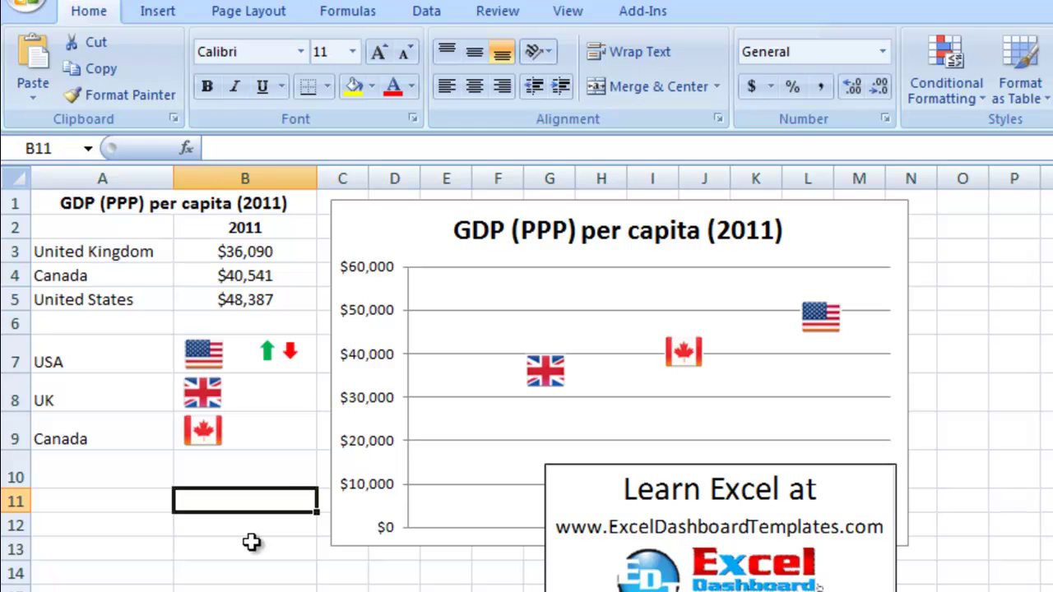